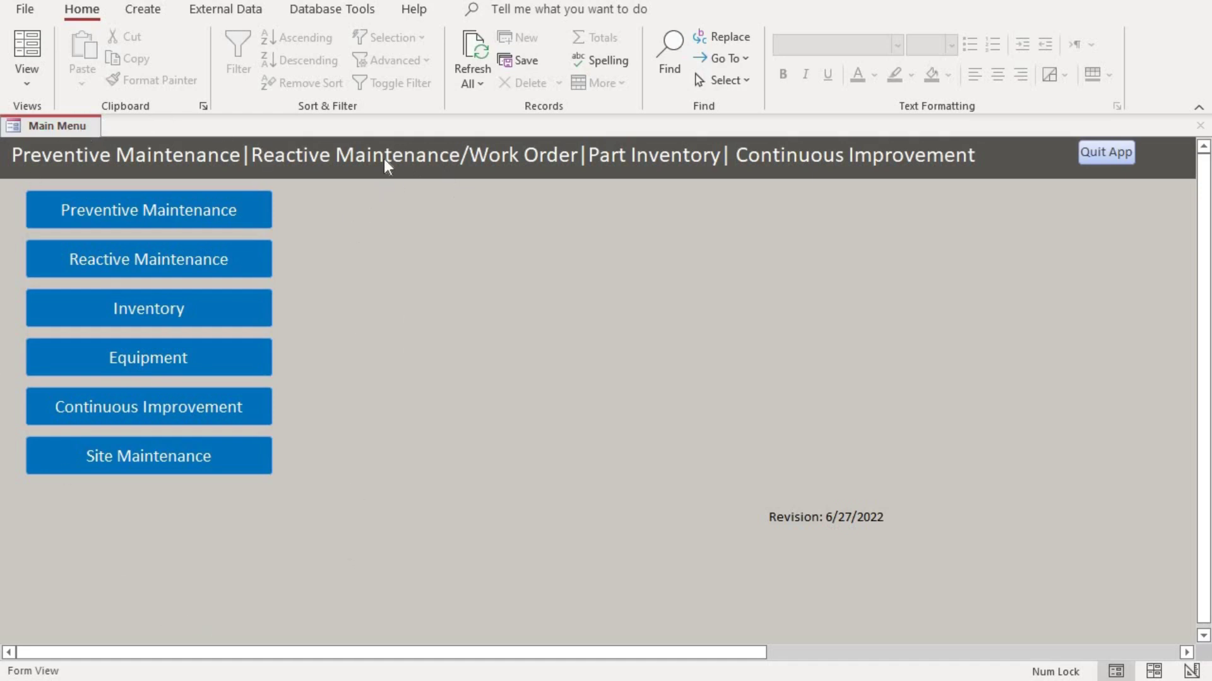
# Open Add Equipment And Email List from Equipment and move through the blank record's fields to Email
pyautogui.click(139, 357)
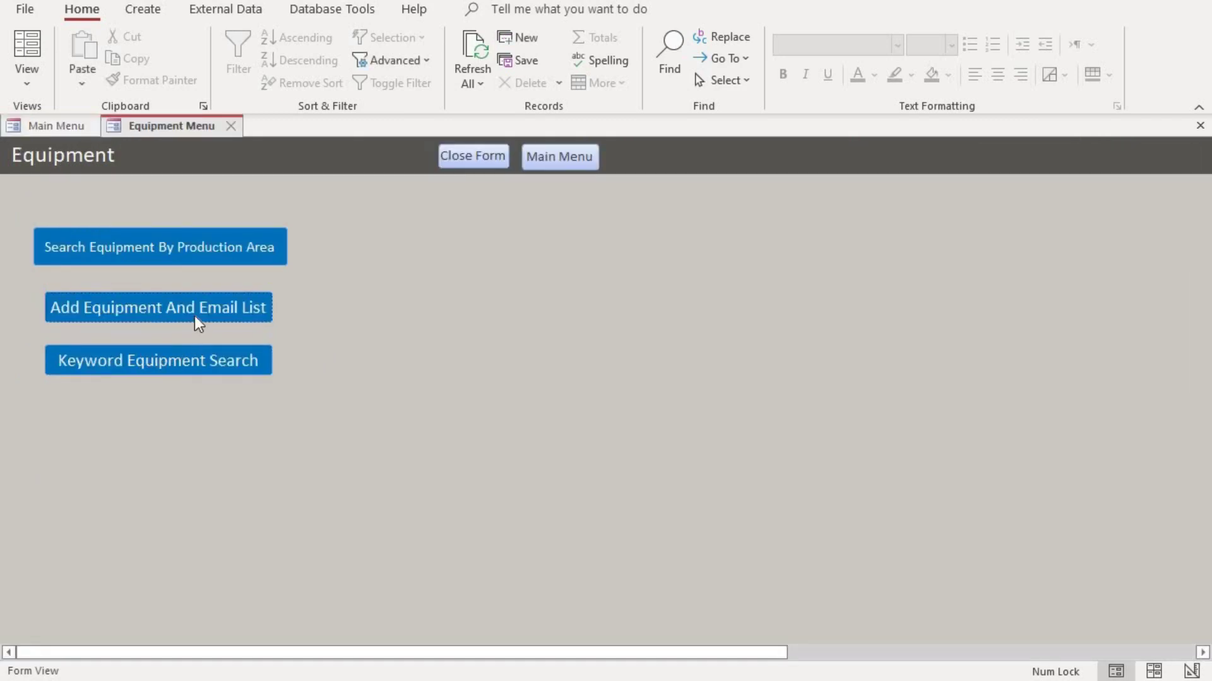
pyautogui.click(138, 307)
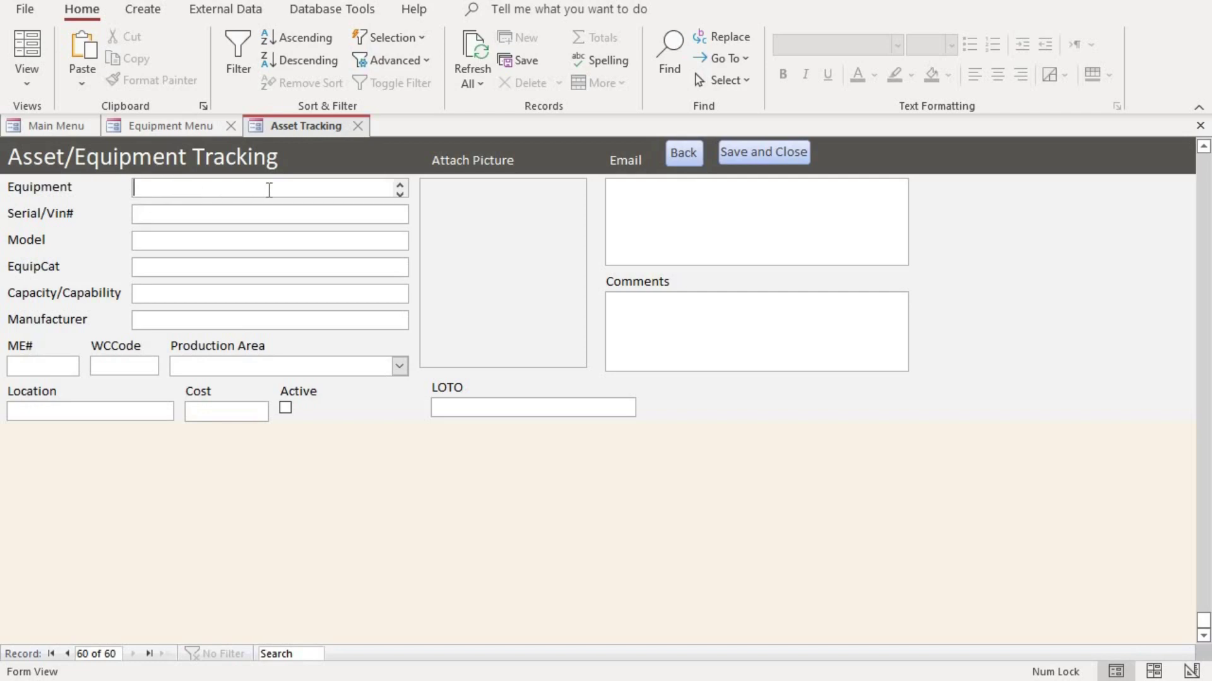
pyautogui.click(149, 214)
pyautogui.click(151, 243)
pyautogui.click(147, 270)
pyautogui.click(144, 295)
pyautogui.click(146, 323)
pyautogui.click(470, 407)
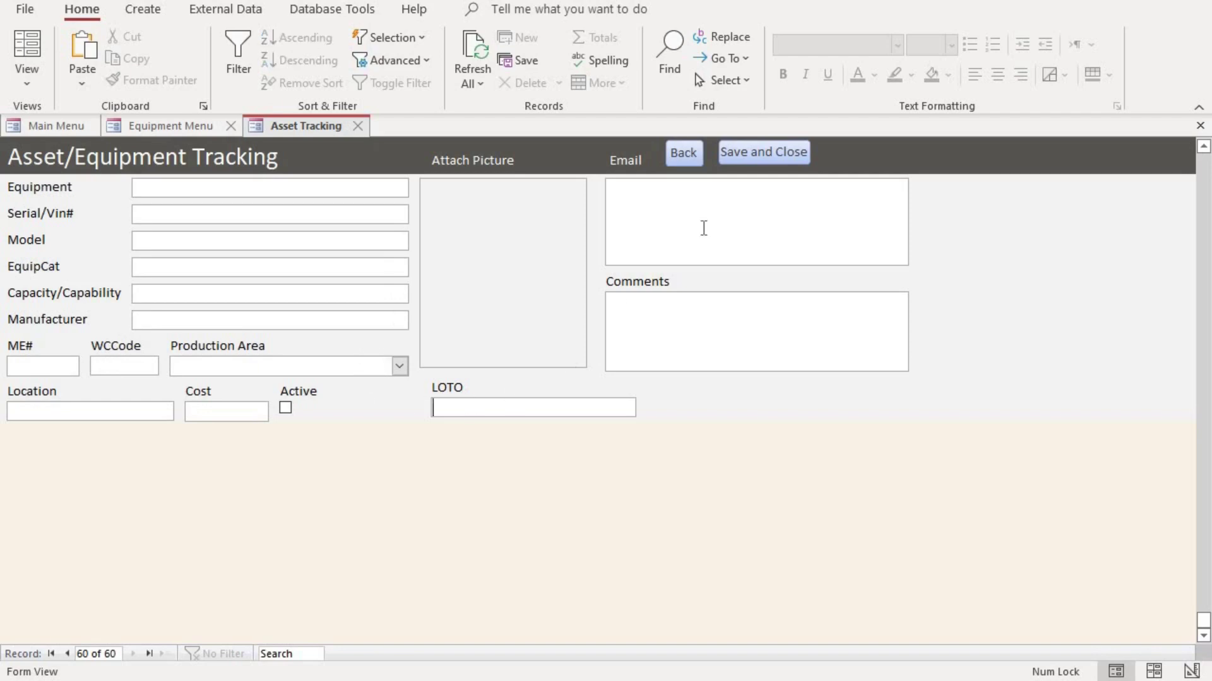
pyautogui.click(712, 197)
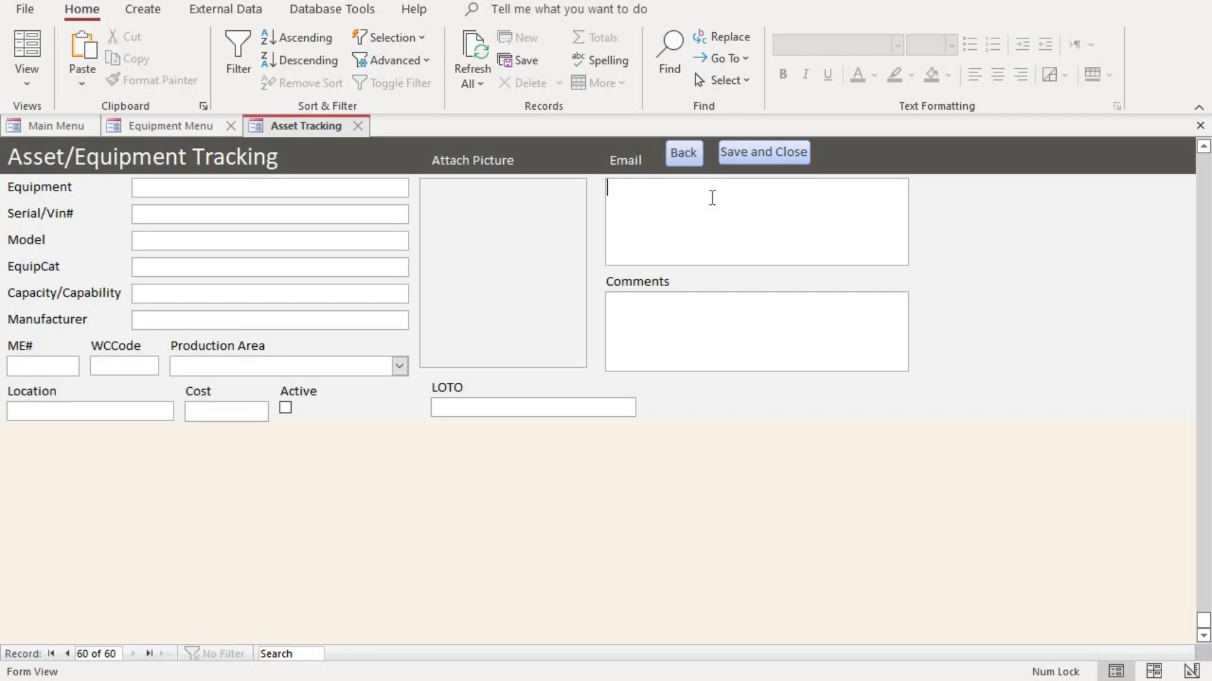
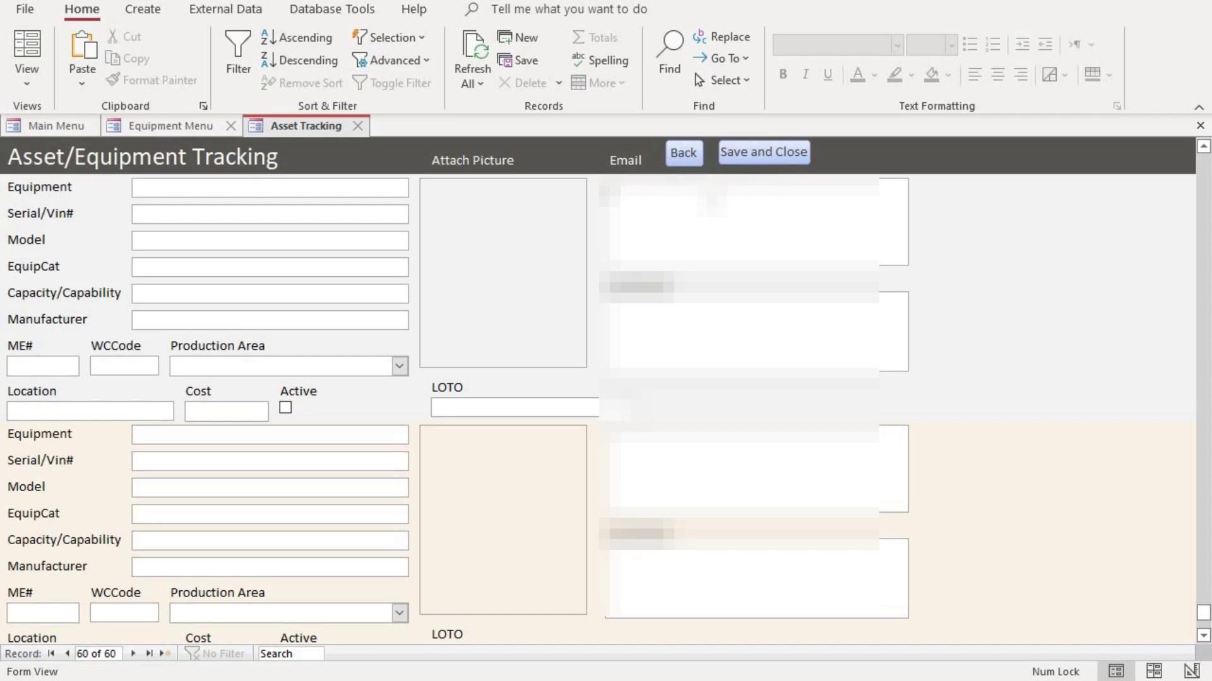
# Scroll up through earlier equipment records and pictures to the Ingersoll Rand Air Compressor
pyautogui.scroll(1, 597, 407)
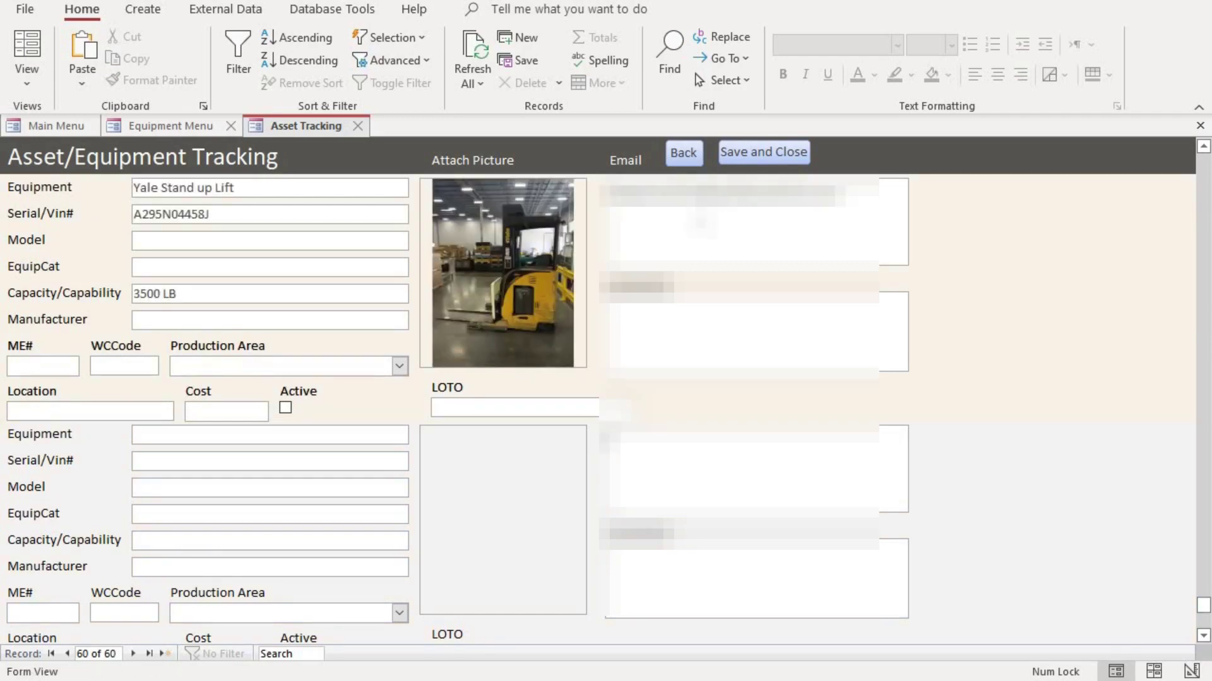
pyautogui.scroll(1, 452, 260)
pyautogui.scroll(-1, 452, 260)
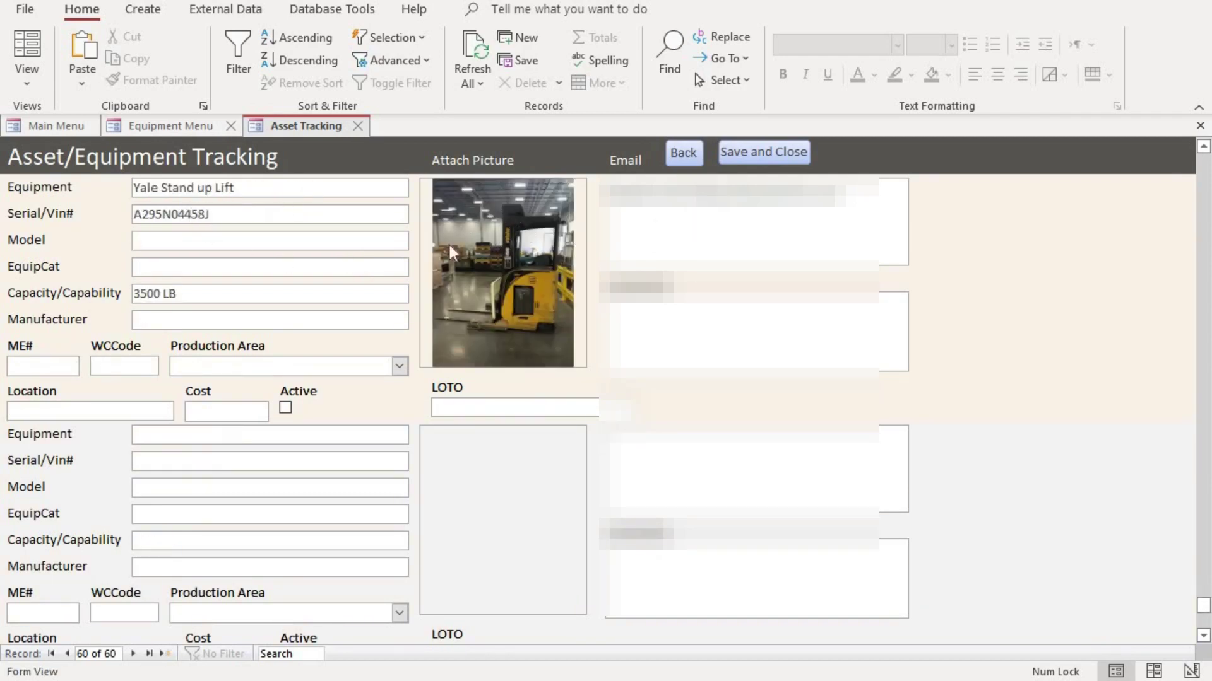
pyautogui.click(555, 209)
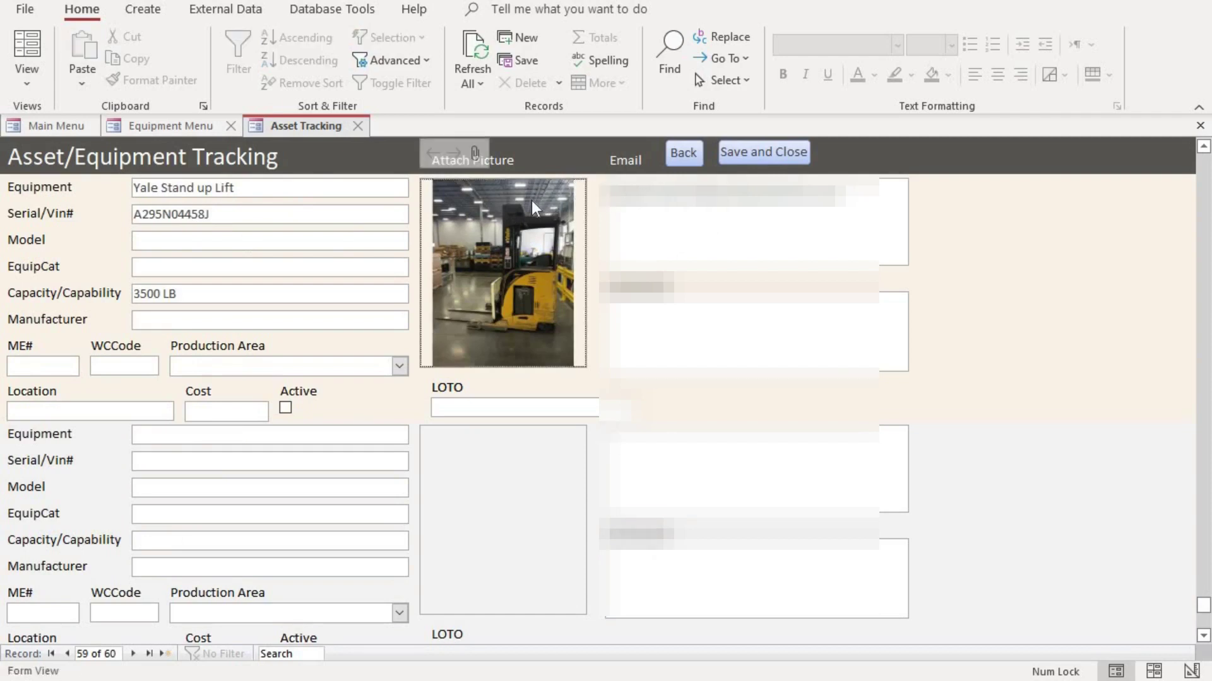
pyautogui.scroll(1, 531, 199)
pyautogui.scroll(1, 195, 248)
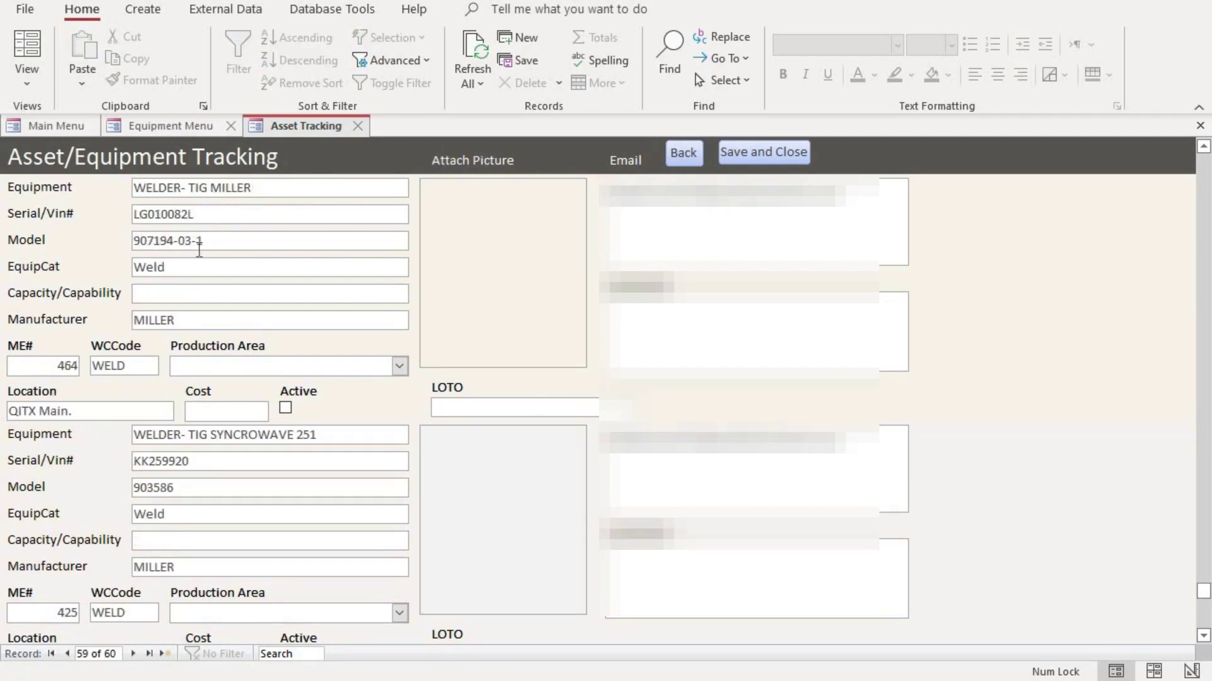
pyautogui.scroll(-3, 271, 252)
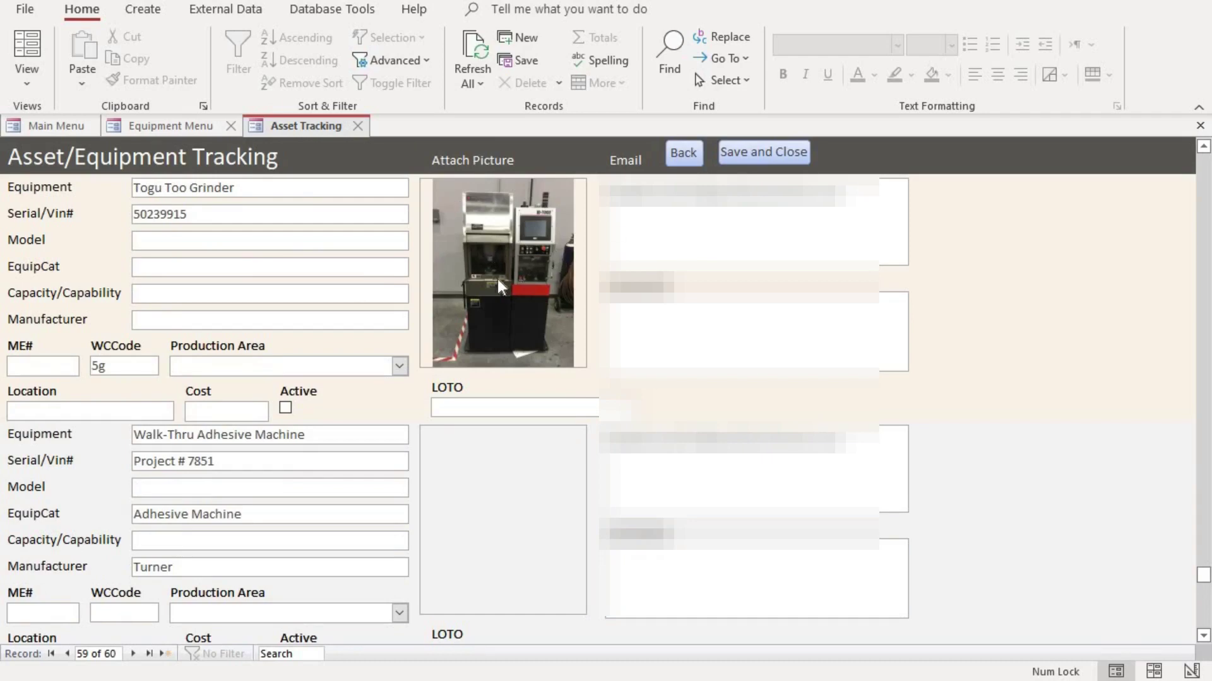
pyautogui.scroll(8, 478, 292)
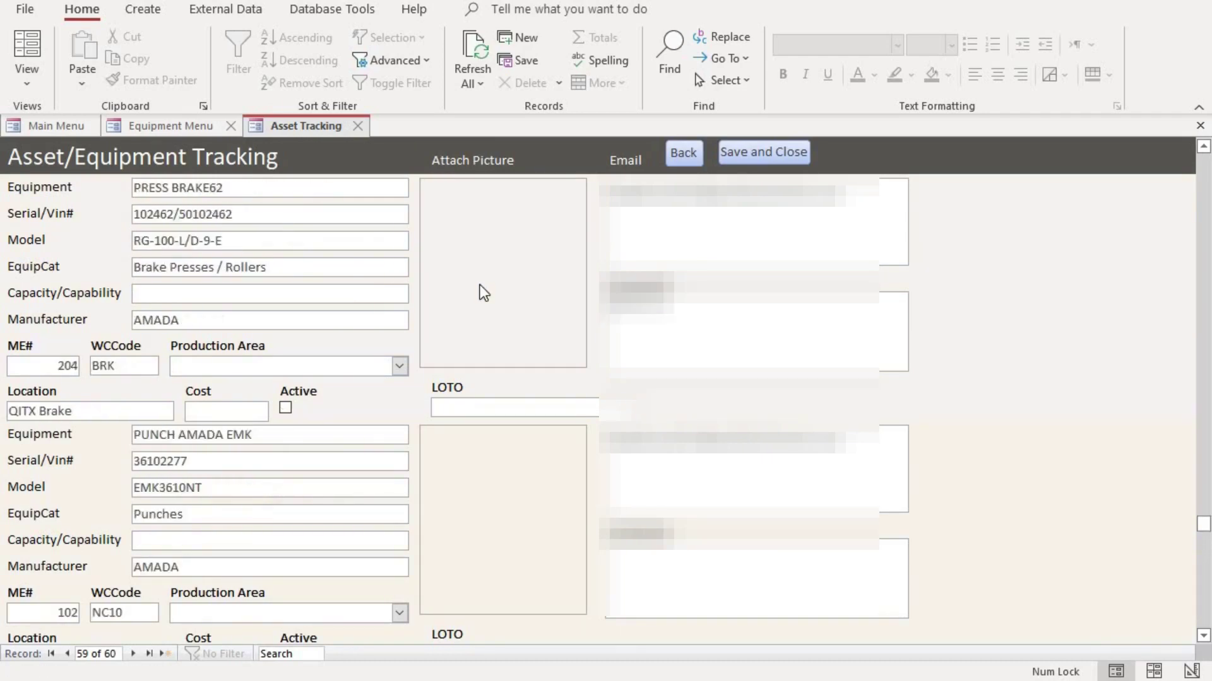
pyautogui.scroll(5, 483, 292)
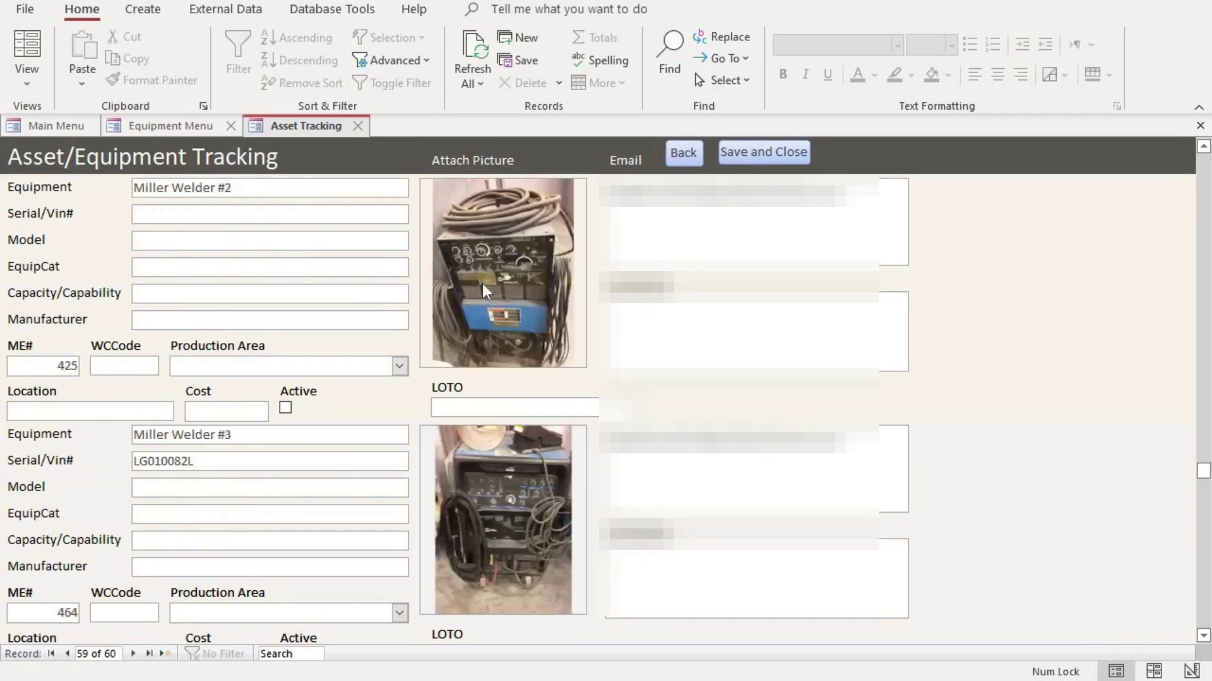
pyautogui.scroll(2, 558, 289)
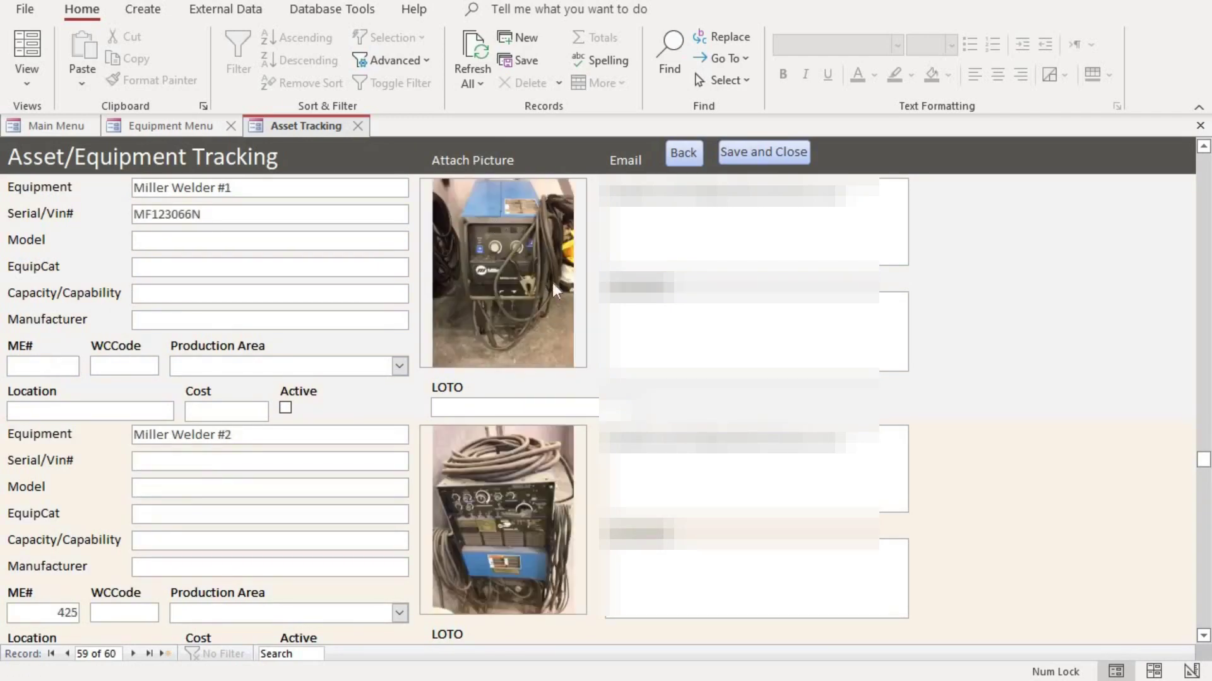
pyautogui.scroll(2, 468, 278)
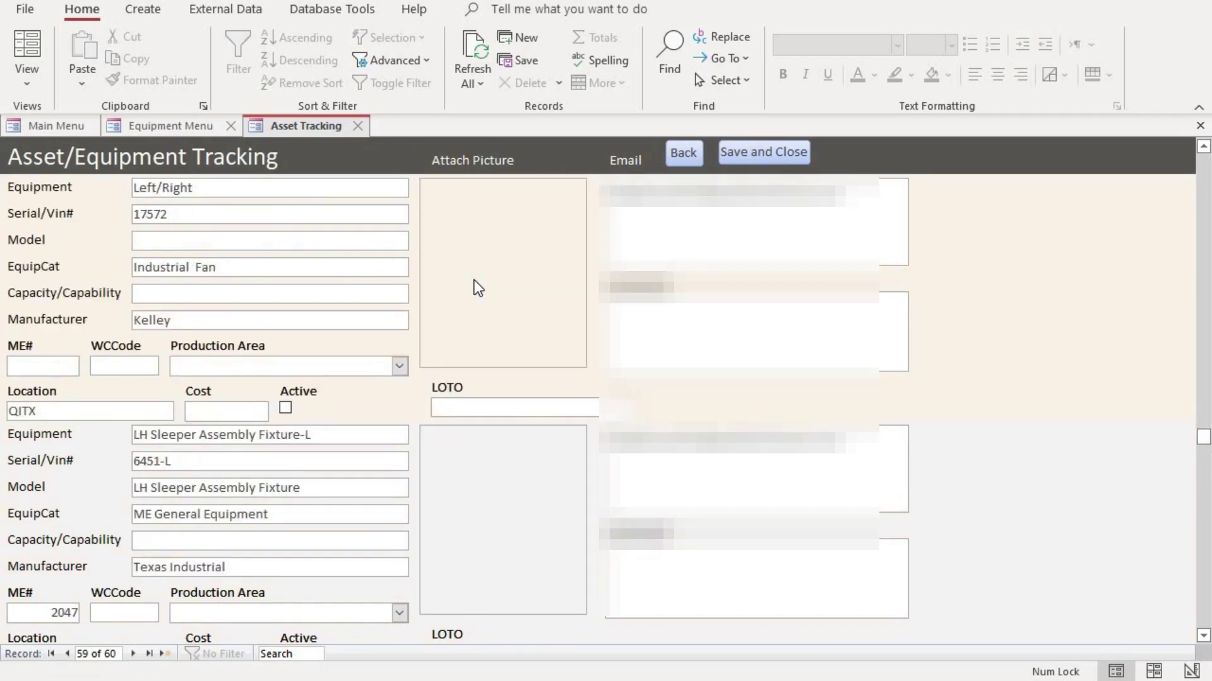
pyautogui.scroll(2, 475, 279)
pyautogui.scroll(1, 475, 282)
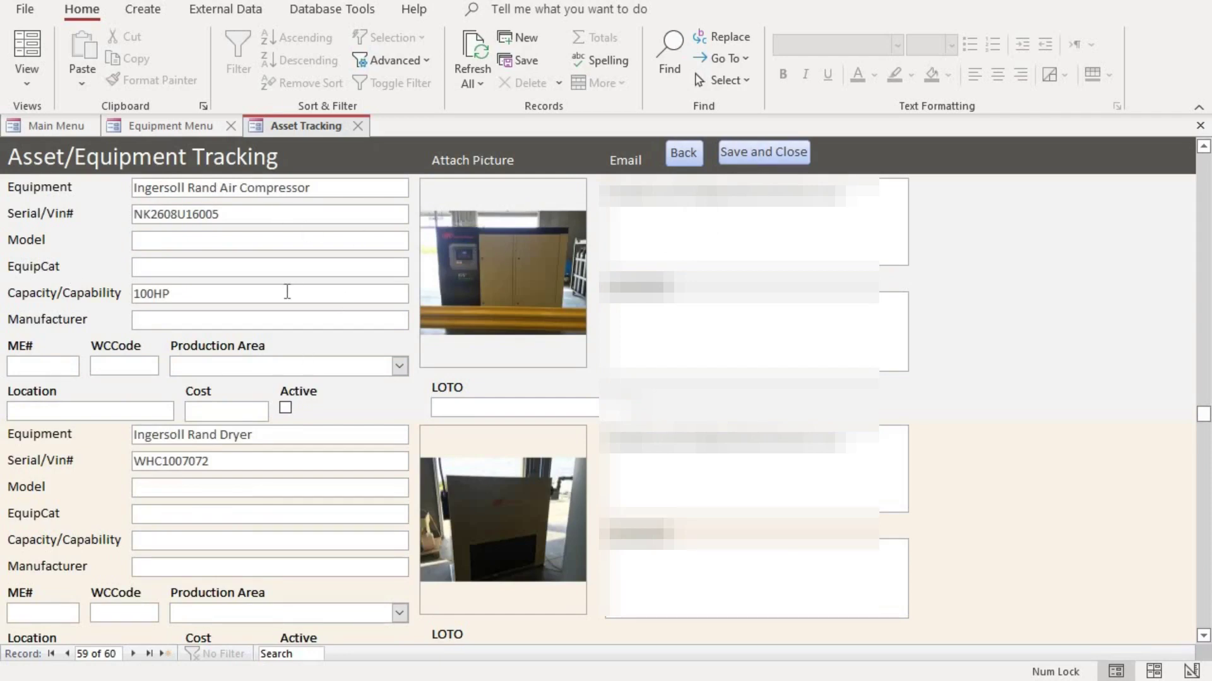
# Save and close the equipment form, then open Daily planned maintenance from the Preventive Maintenance dashboard
pyautogui.click(764, 153)
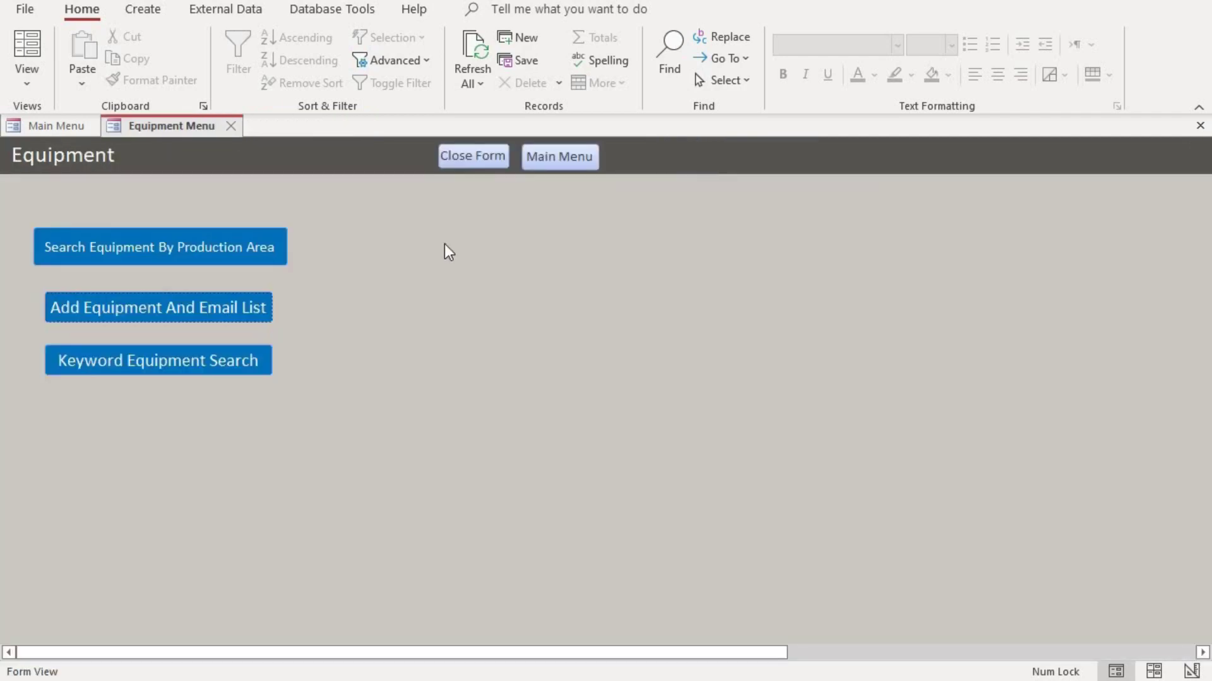
pyautogui.click(568, 155)
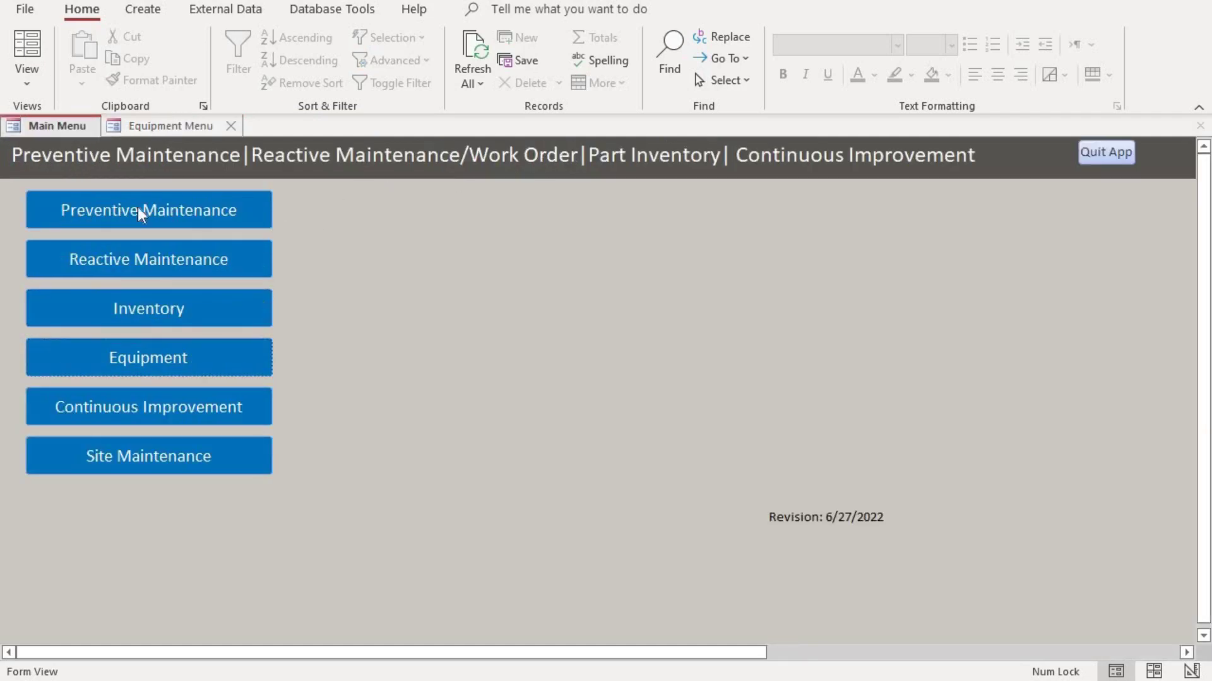
pyautogui.click(211, 215)
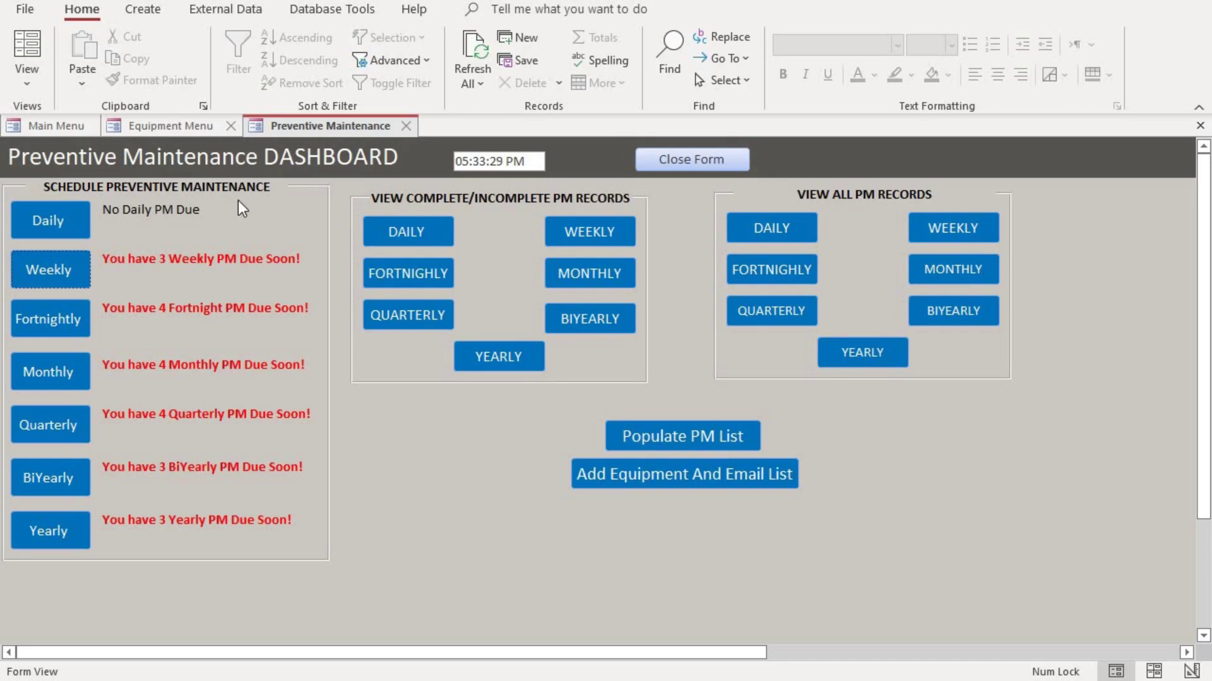
pyautogui.click(67, 224)
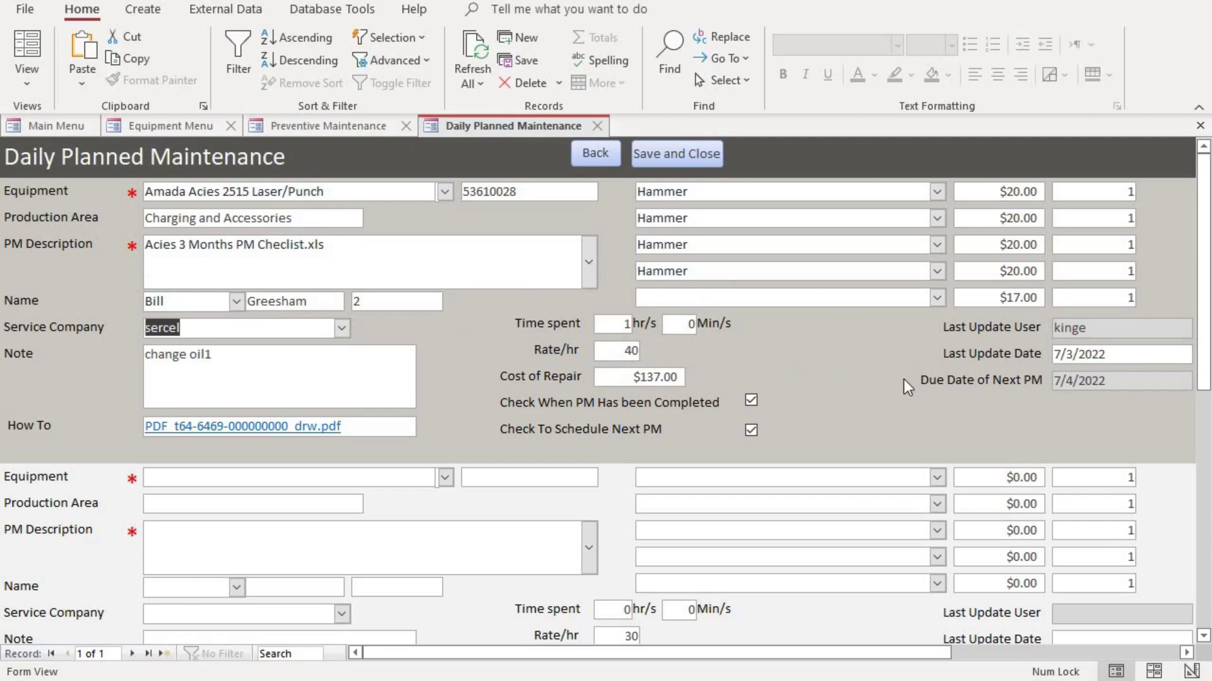
# Choose Amada Acies 2515 Laser/Punch as the daily PM equipment, then return to the dashboard
pyautogui.scroll(-1, 490, 321)
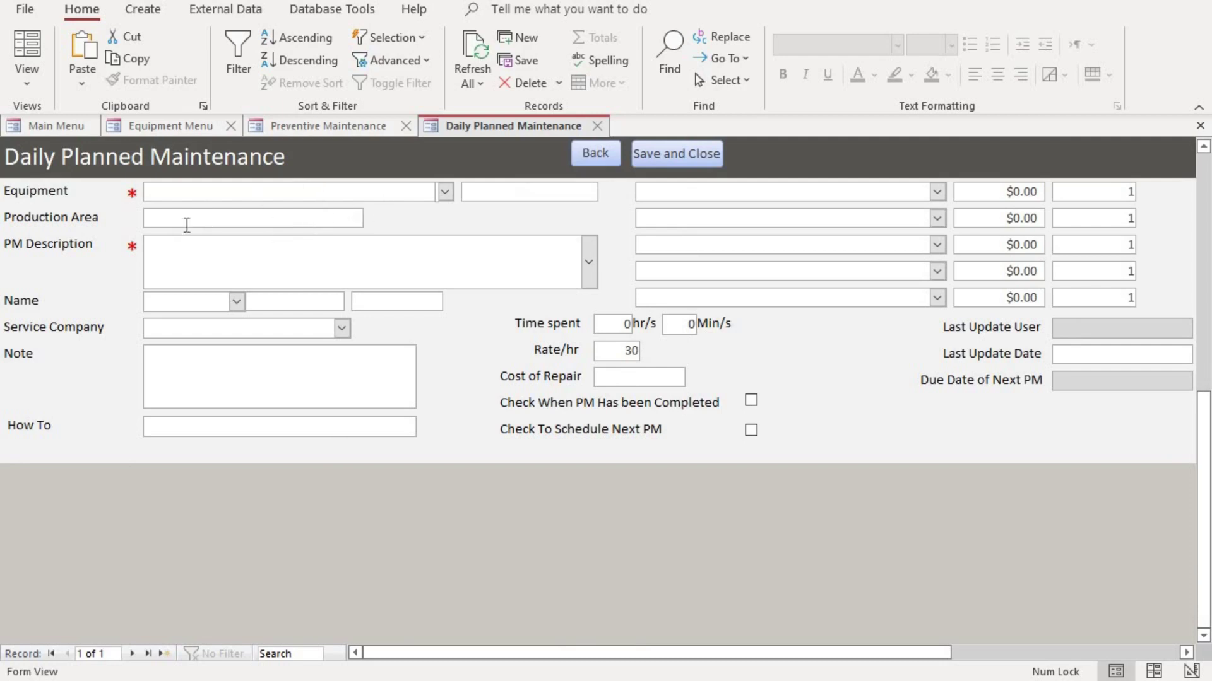
pyautogui.click(448, 193)
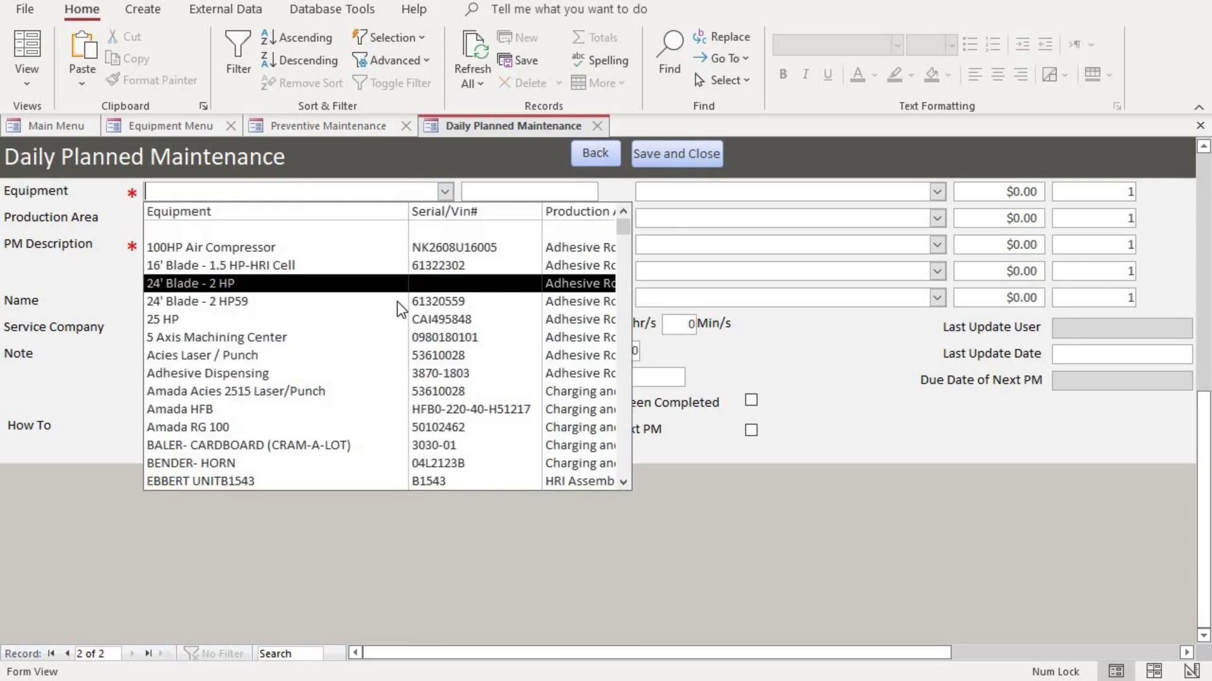
pyautogui.scroll(-4, 396, 302)
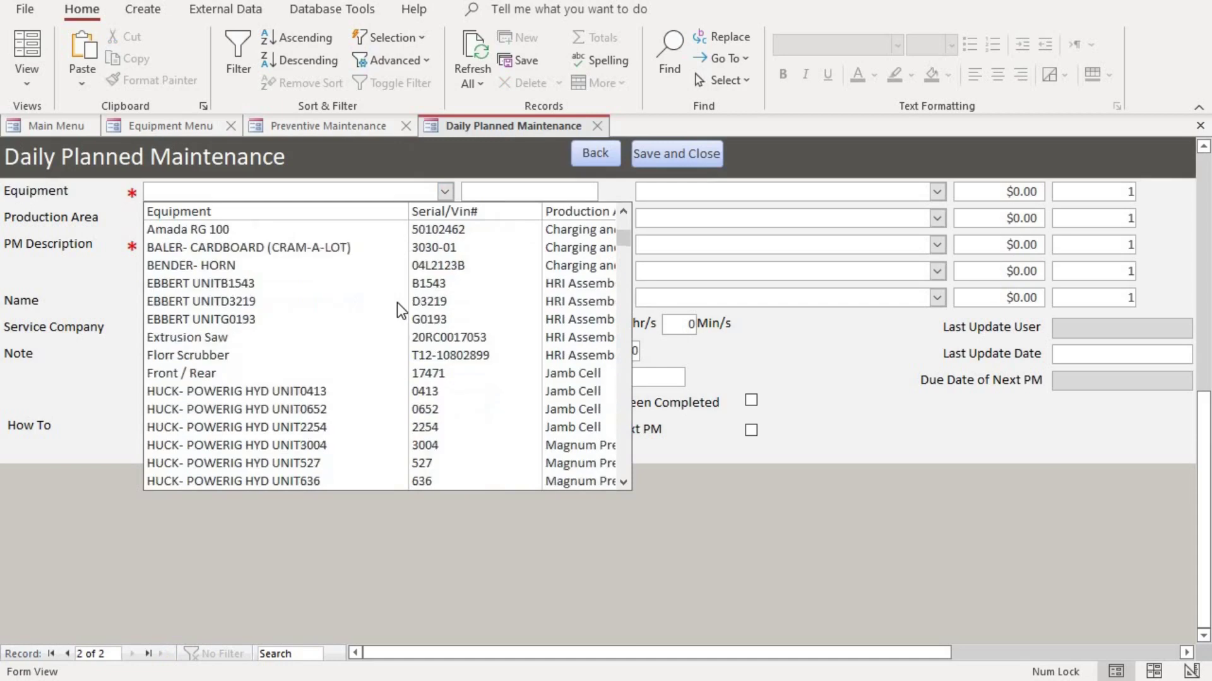
pyautogui.scroll(1, 396, 302)
pyautogui.scroll(-1, 396, 302)
pyautogui.scroll(1, 396, 301)
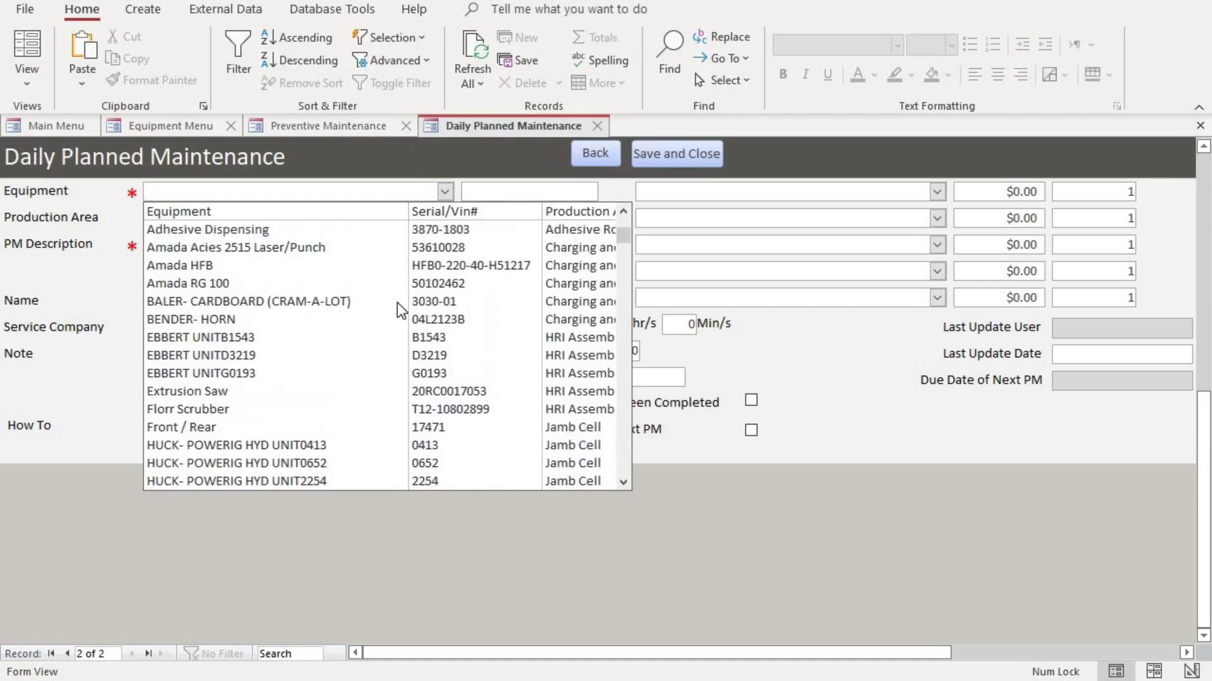
pyautogui.click(426, 248)
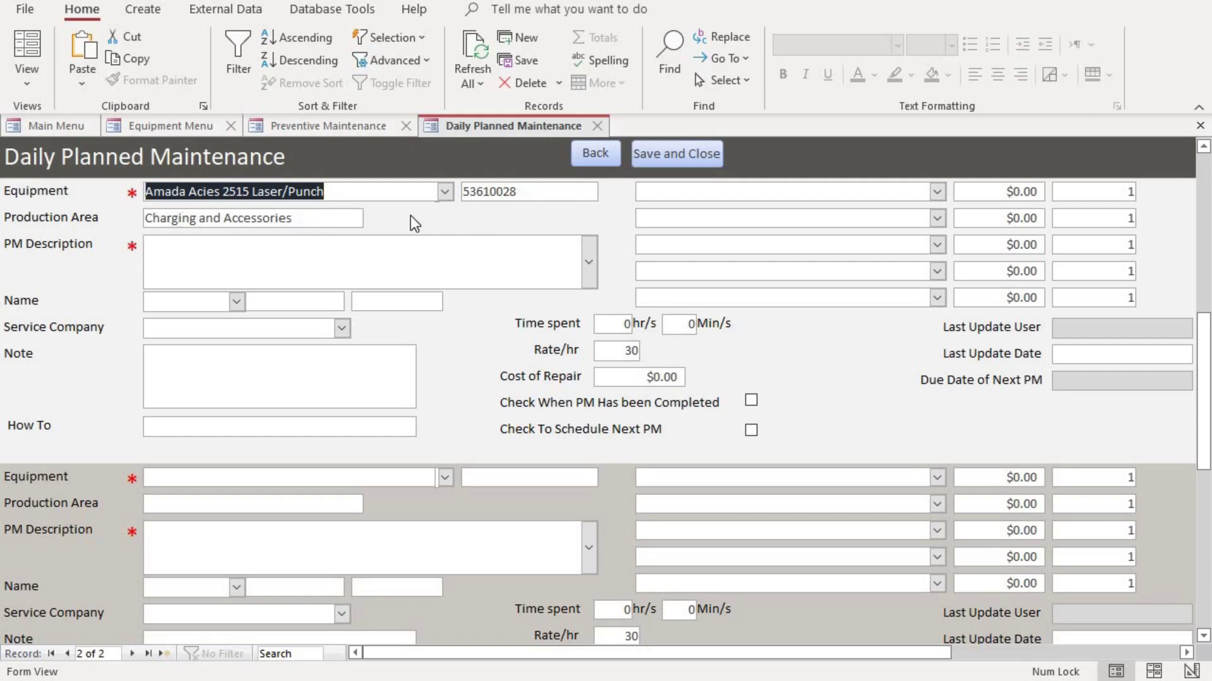
pyautogui.click(590, 253)
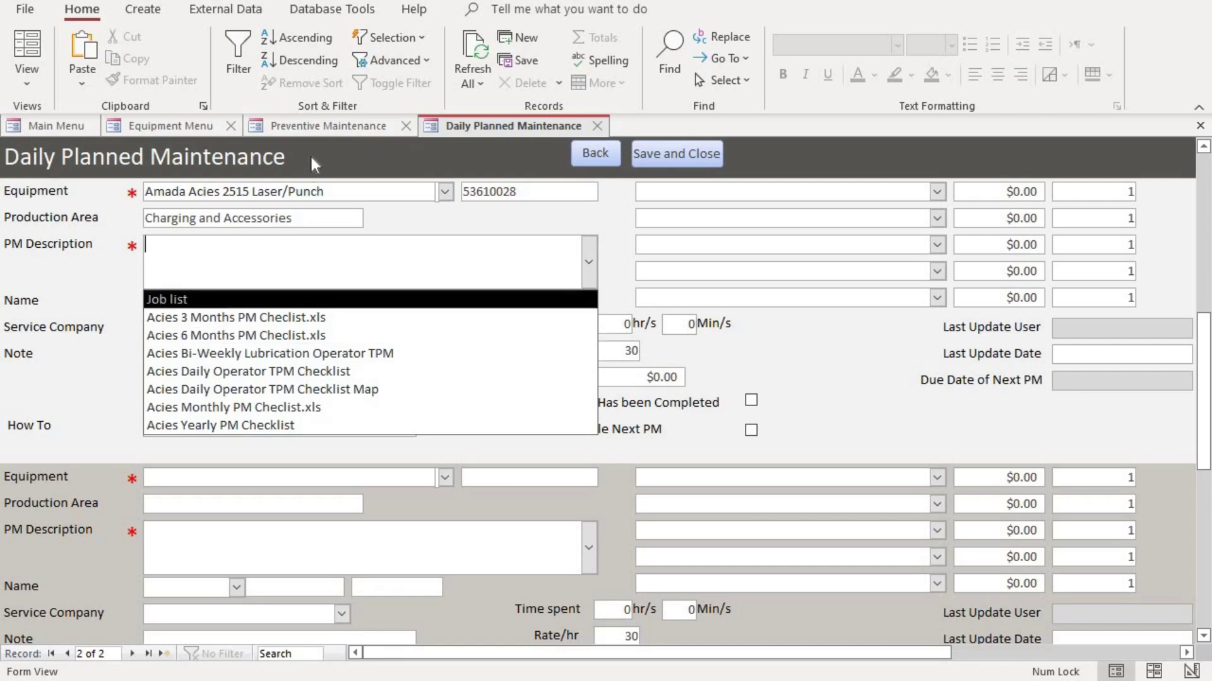
pyautogui.click(324, 129)
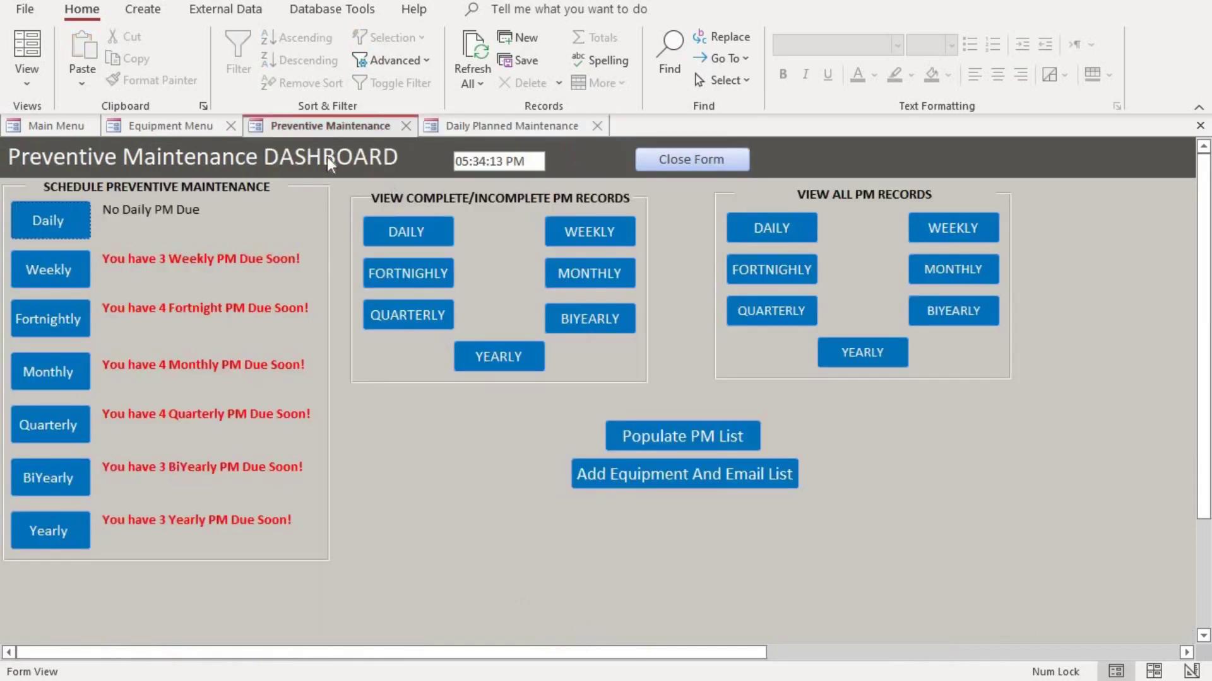
# Open Populate PM List and scroll through its 53 equipment-checklist pairings
pyautogui.click(704, 439)
pyautogui.scroll(5, 326, 248)
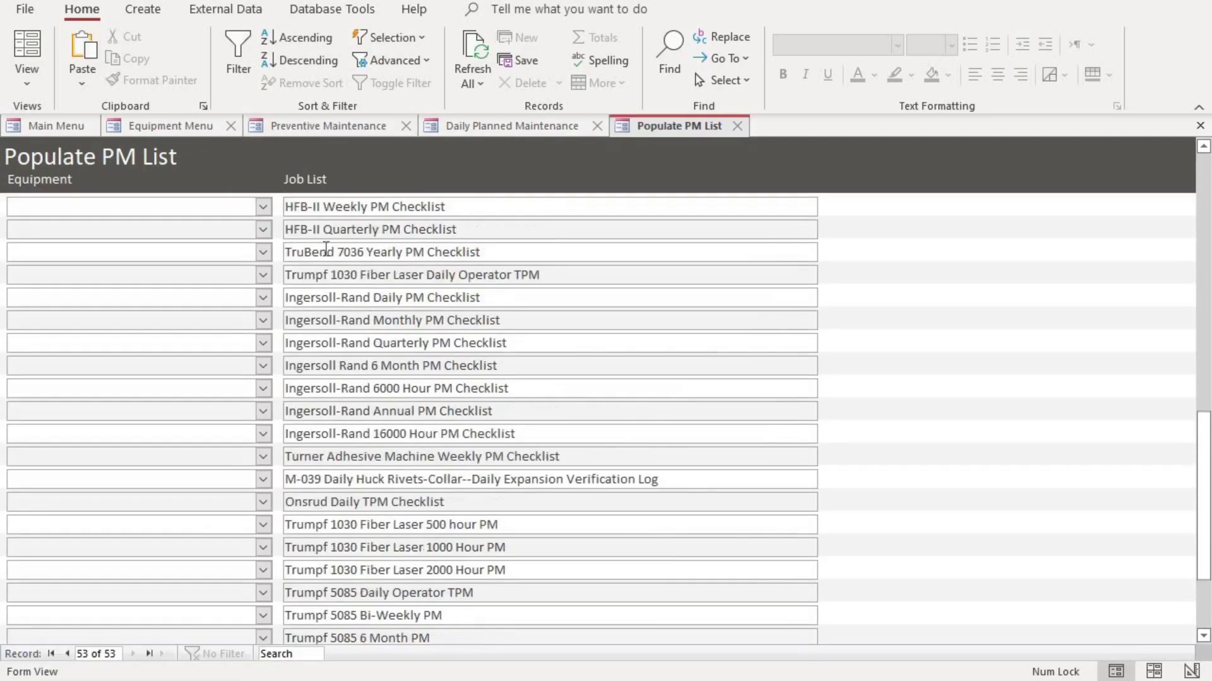
pyautogui.scroll(-1, 363, 274)
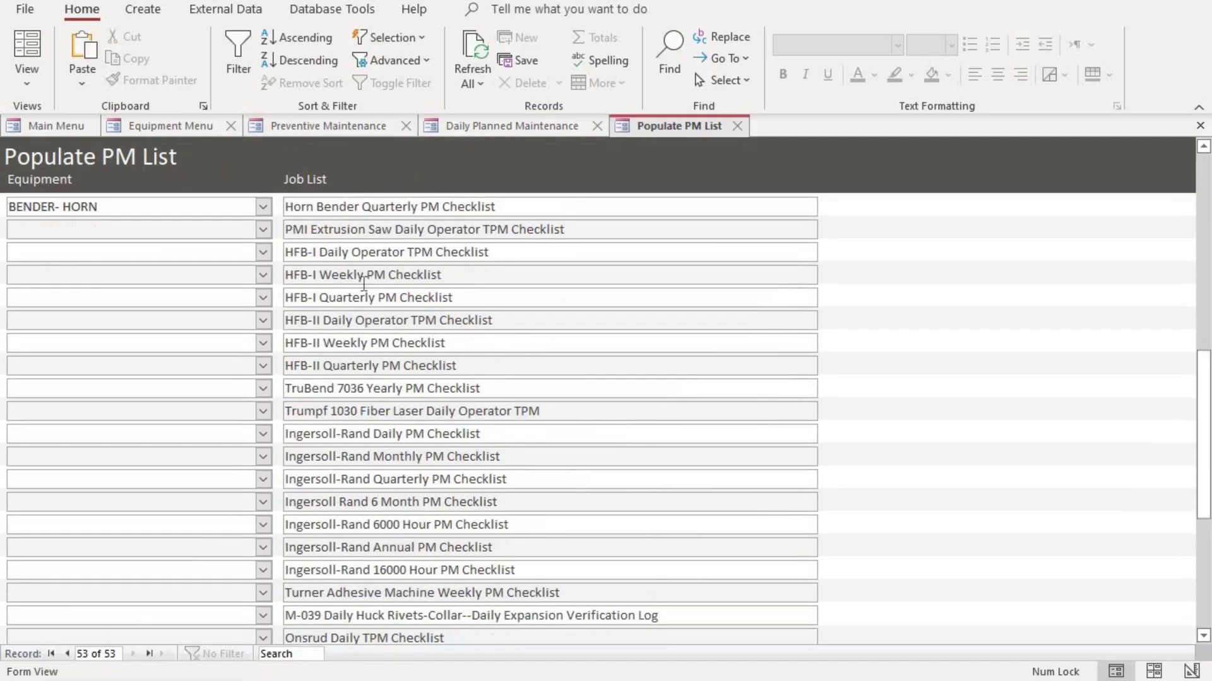
pyautogui.scroll(-1, 421, 364)
pyautogui.scroll(-4, 422, 359)
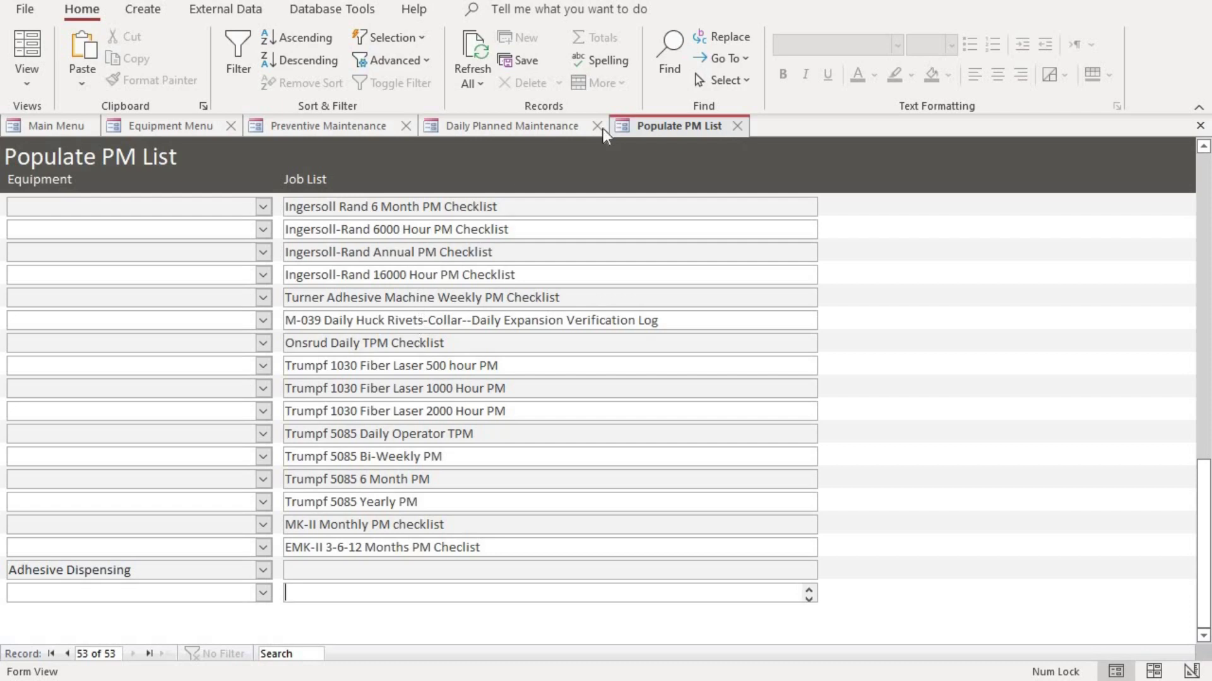
# Back on Daily Planned Maintenance, set PM Description to Acies 3 Months PM Checlist.xls
pyautogui.click(737, 128)
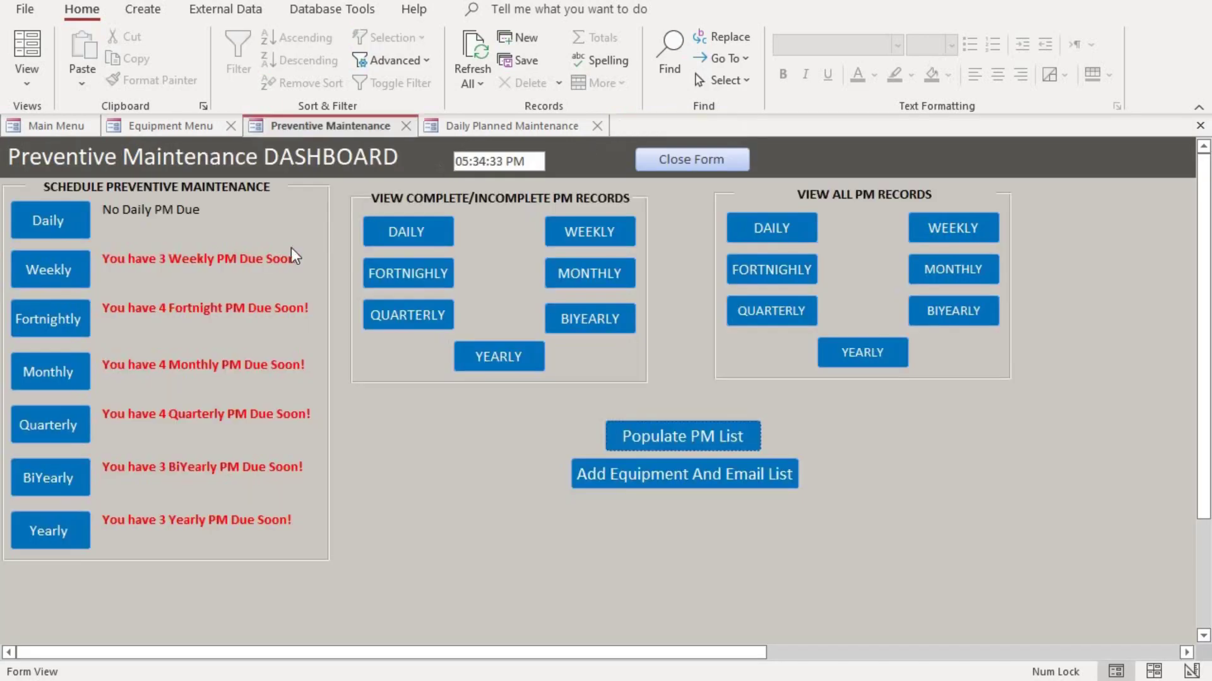
pyautogui.click(480, 124)
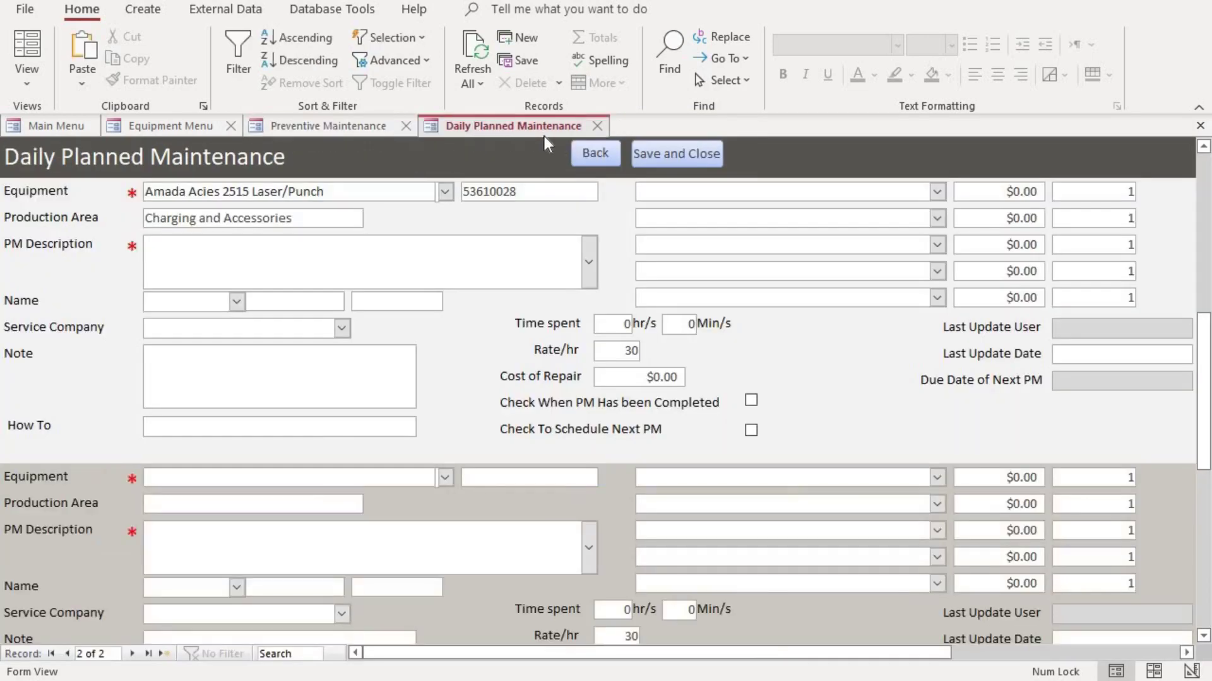
pyautogui.click(593, 259)
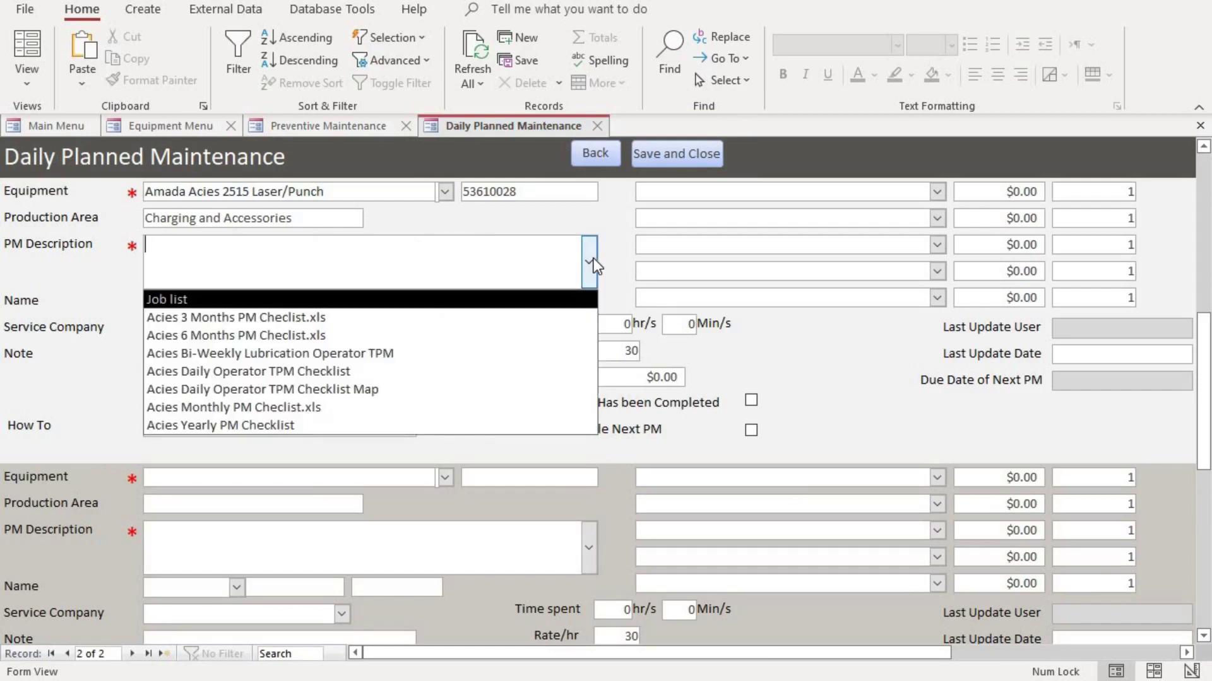
pyautogui.click(370, 325)
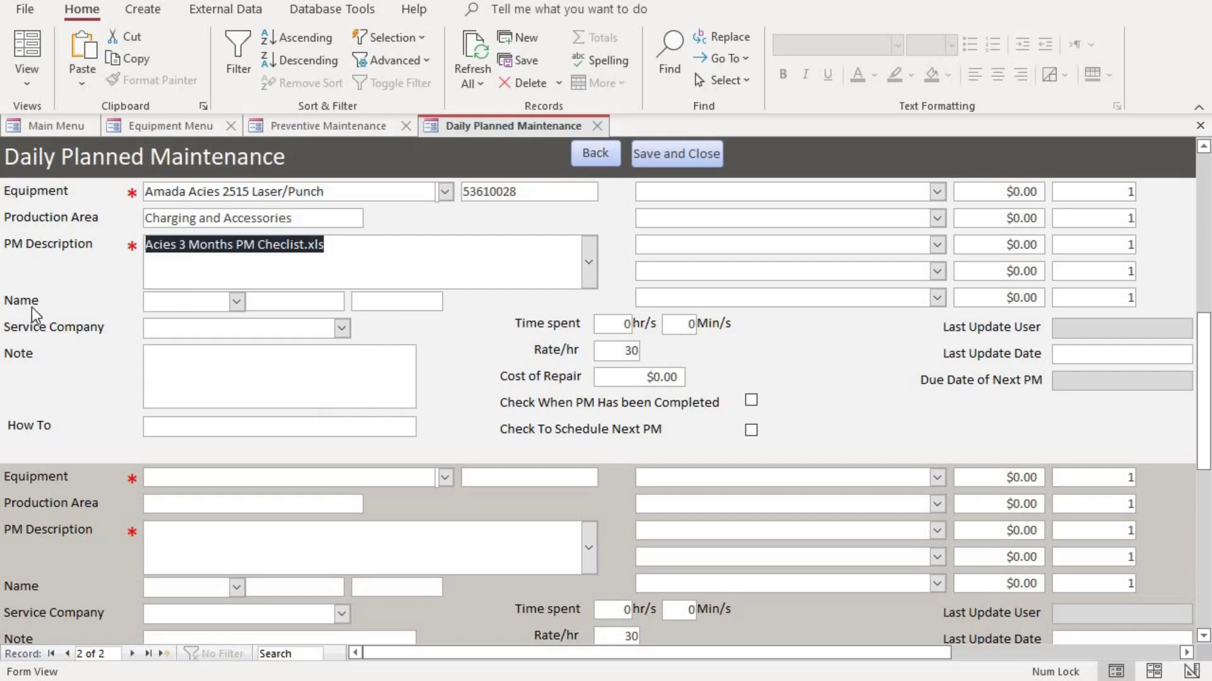
# Assign a technician and set McMaster as the service company
pyautogui.click(235, 302)
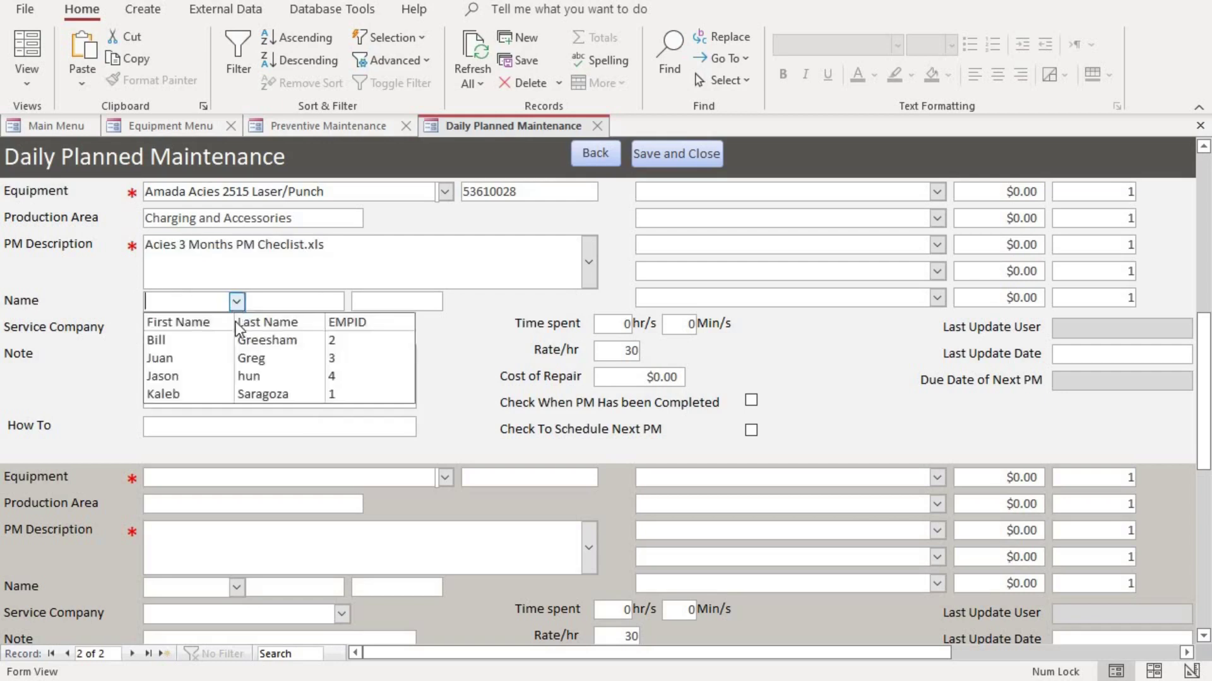
pyautogui.click(247, 362)
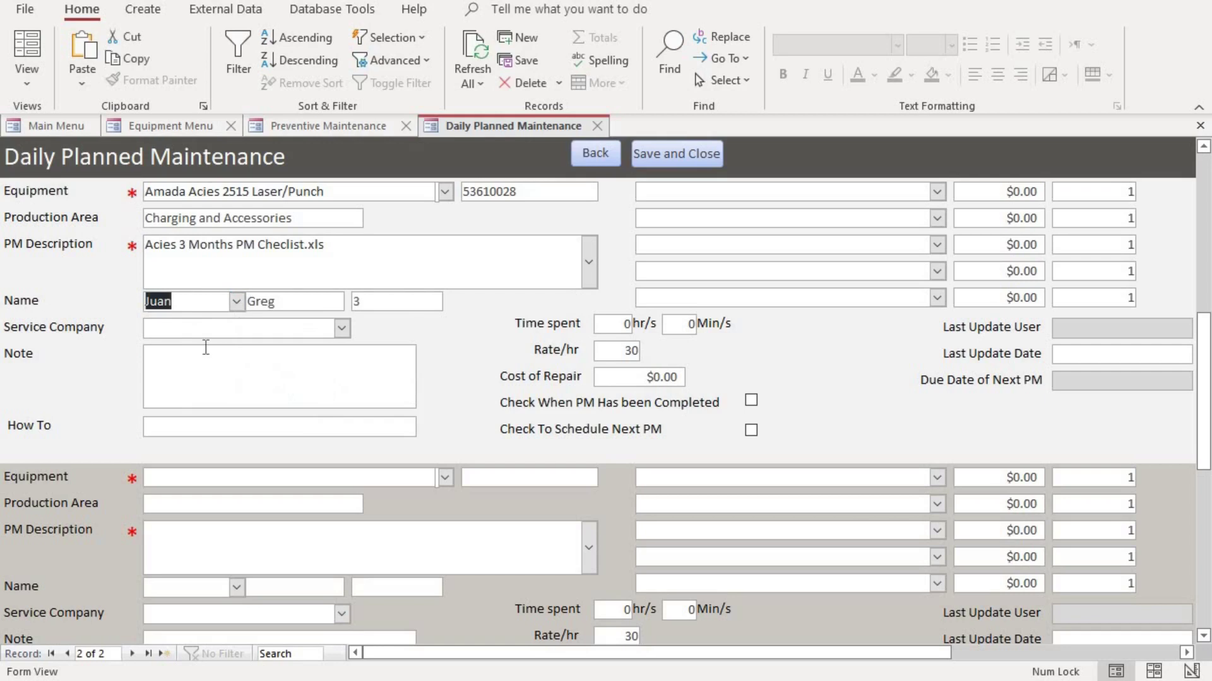
pyautogui.click(341, 328)
pyautogui.click(318, 364)
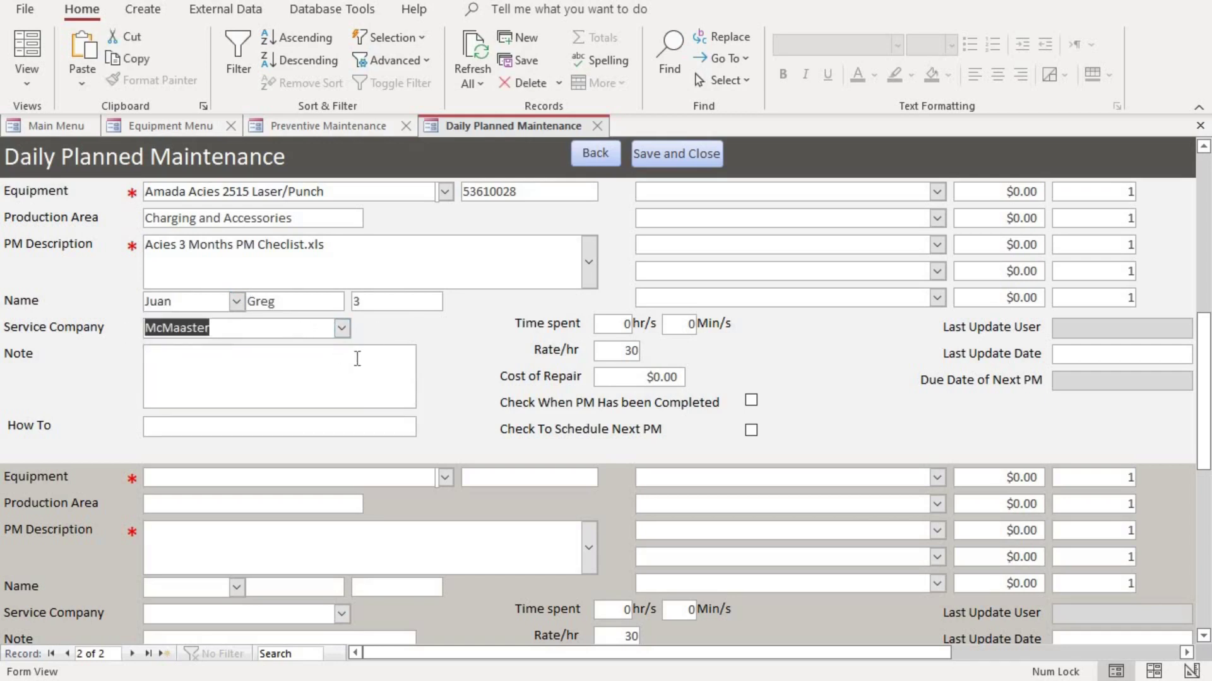
pyautogui.click(357, 359)
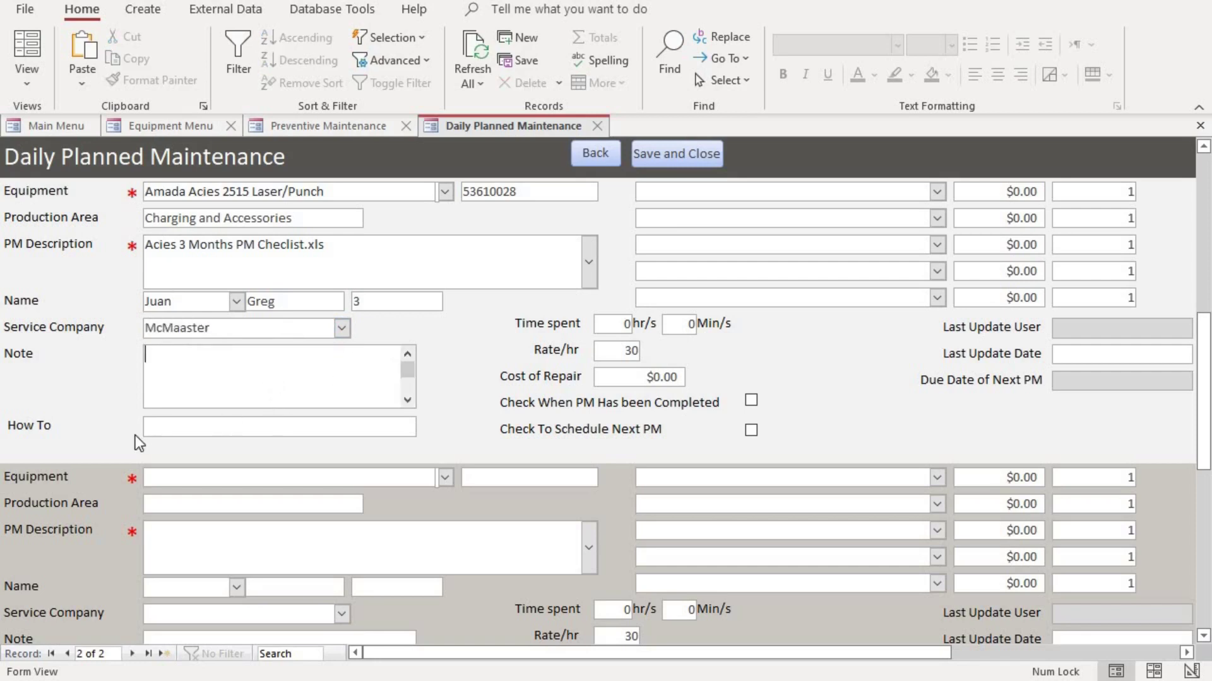
pyautogui.click(196, 421)
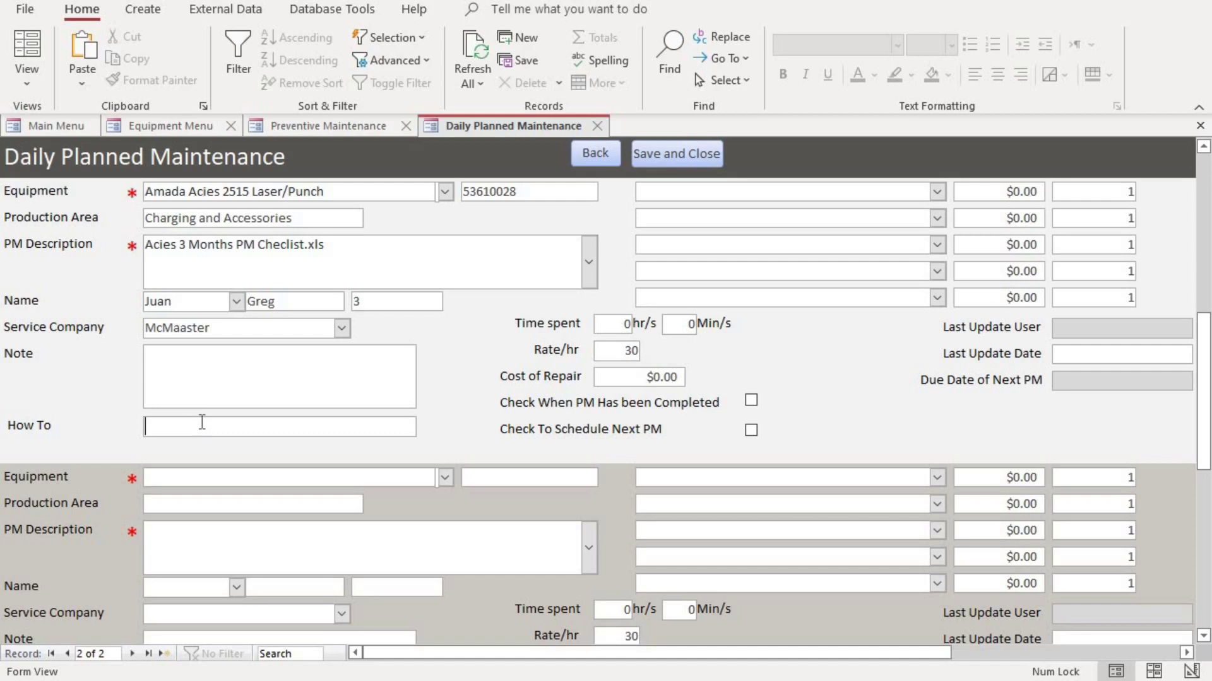
pyautogui.rightClick(200, 421)
pyautogui.moveTo(298, 376)
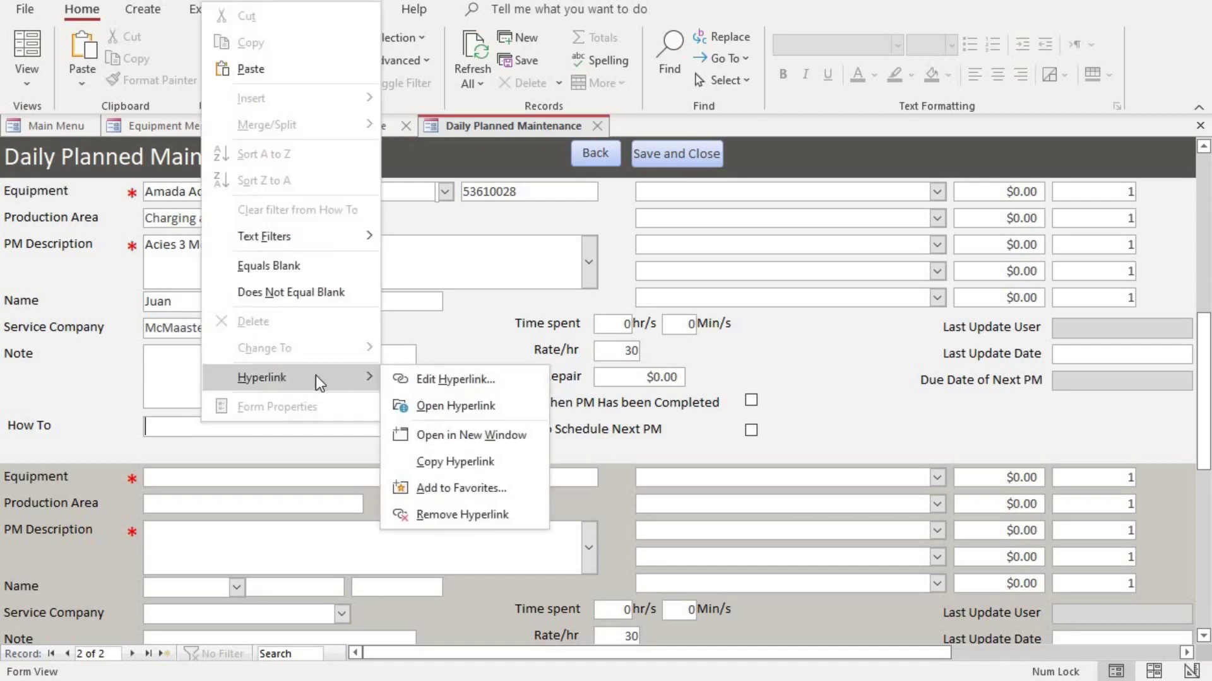
pyautogui.click(476, 382)
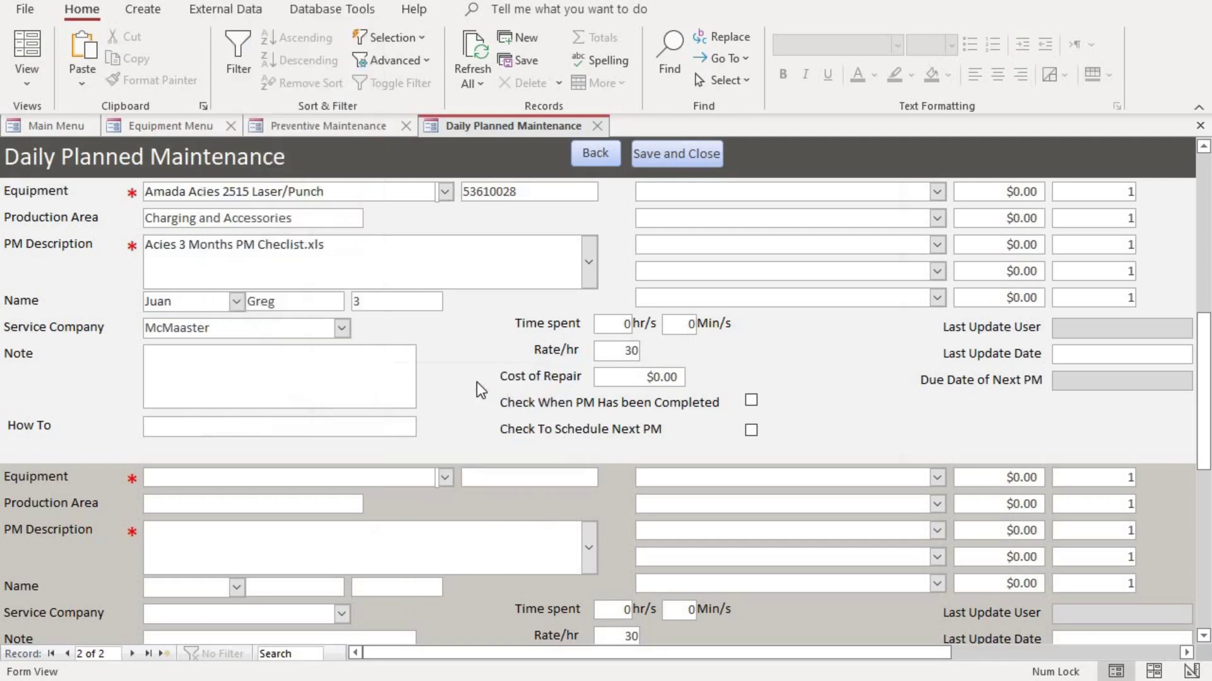
pyautogui.scroll(-4, 550, 286)
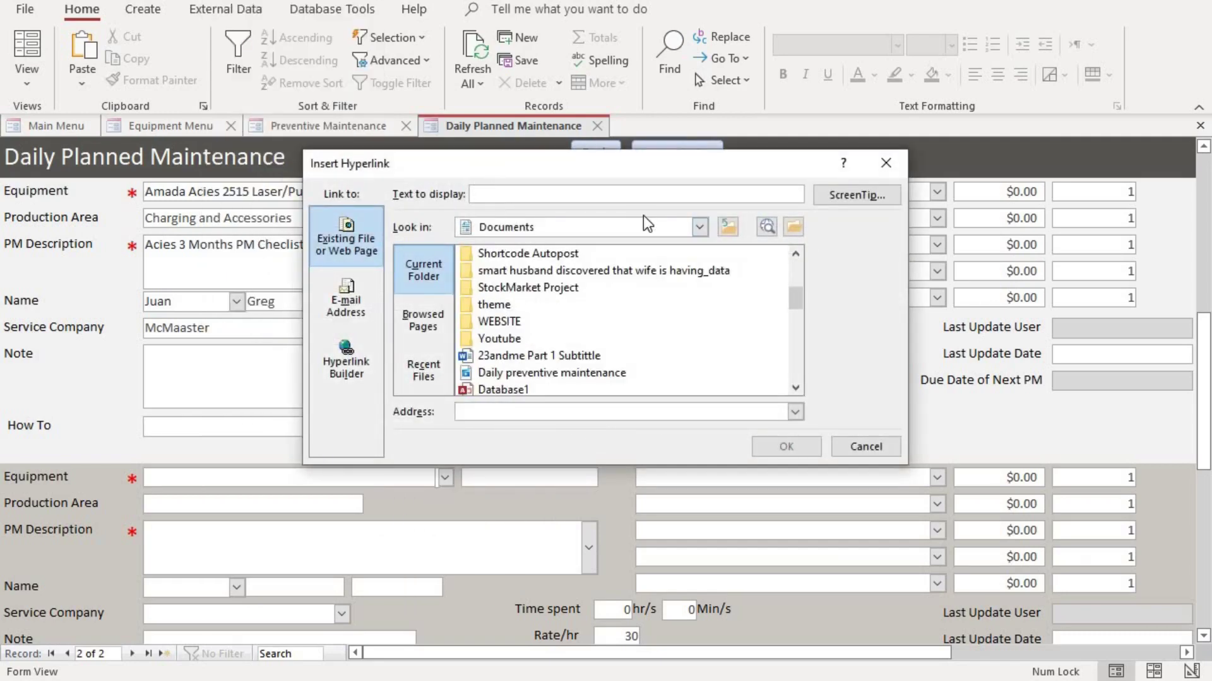
pyautogui.click(700, 227)
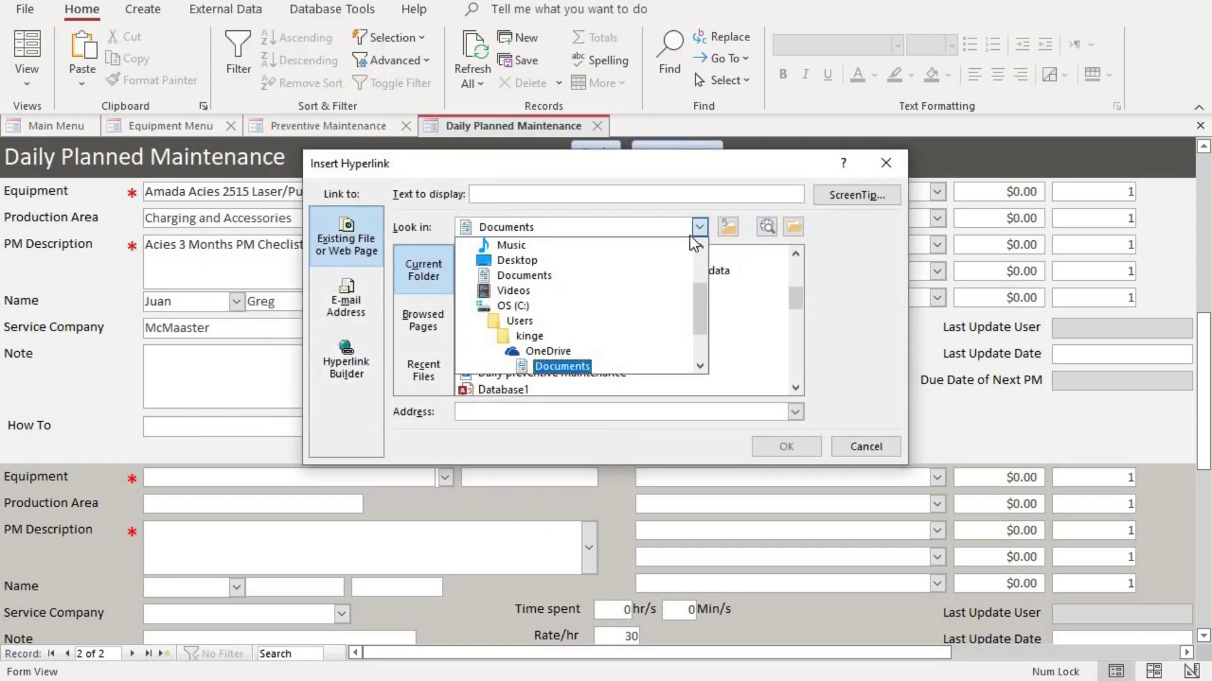
pyautogui.click(543, 291)
pyautogui.scroll(-2, 544, 323)
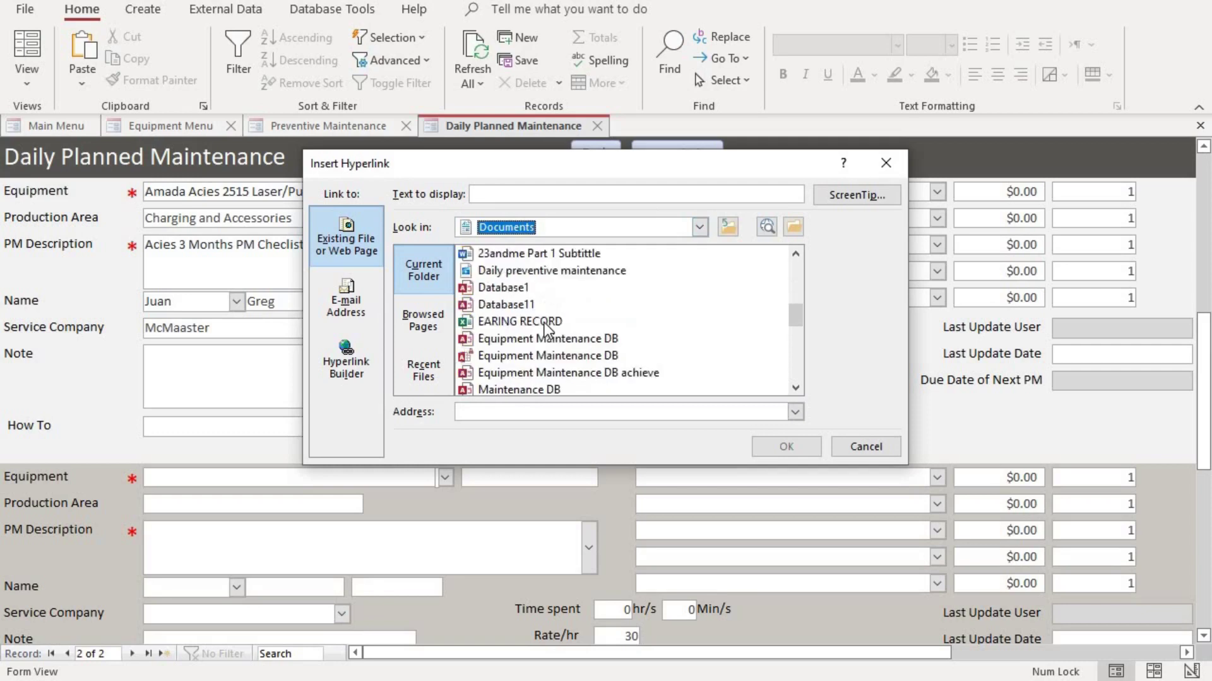
pyautogui.scroll(-1, 546, 328)
pyautogui.scroll(1, 546, 328)
pyautogui.scroll(-1, 546, 328)
pyautogui.scroll(-4, 544, 328)
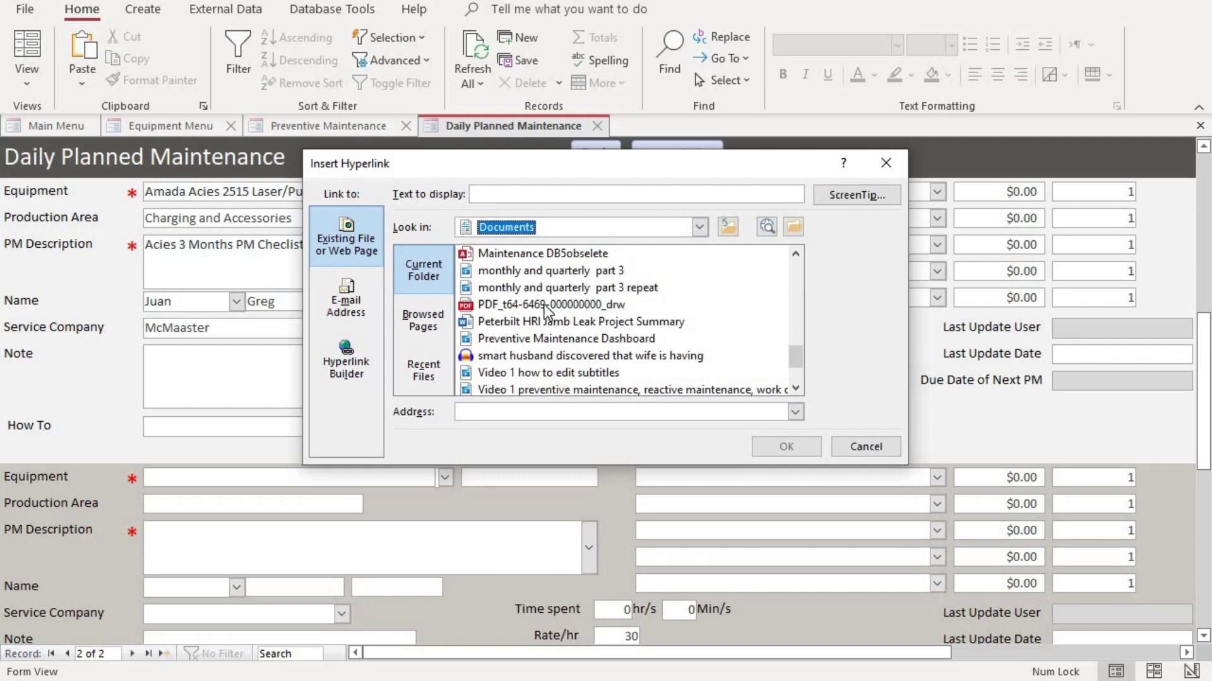
pyautogui.click(543, 304)
pyautogui.click(786, 446)
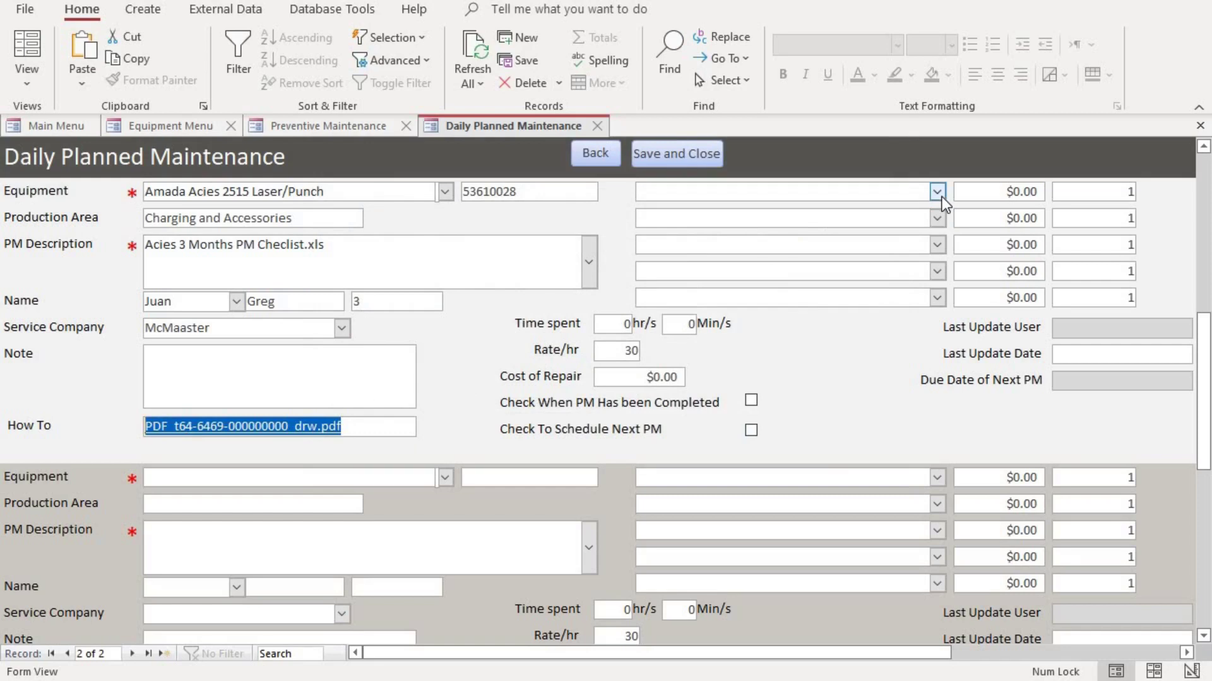
# Fill the five part lines: Hammer ($20.00), screws ($6.00), then Hammer in lines three to five
pyautogui.click(937, 191)
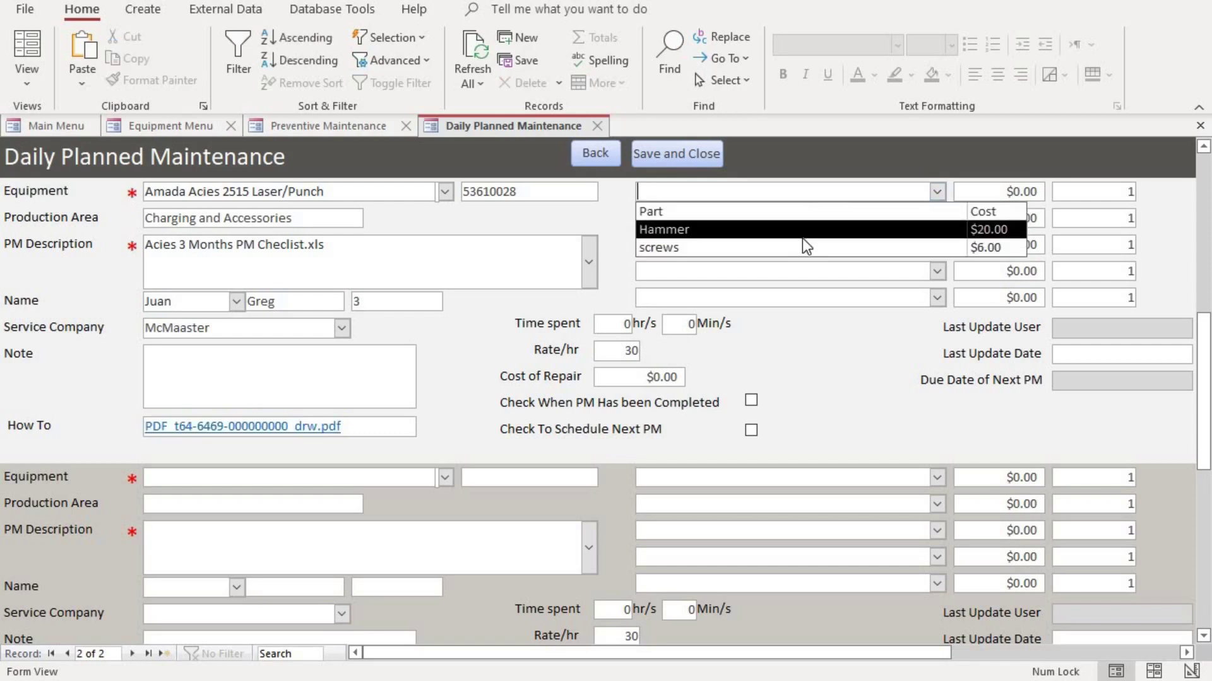
pyautogui.click(801, 232)
pyautogui.click(937, 218)
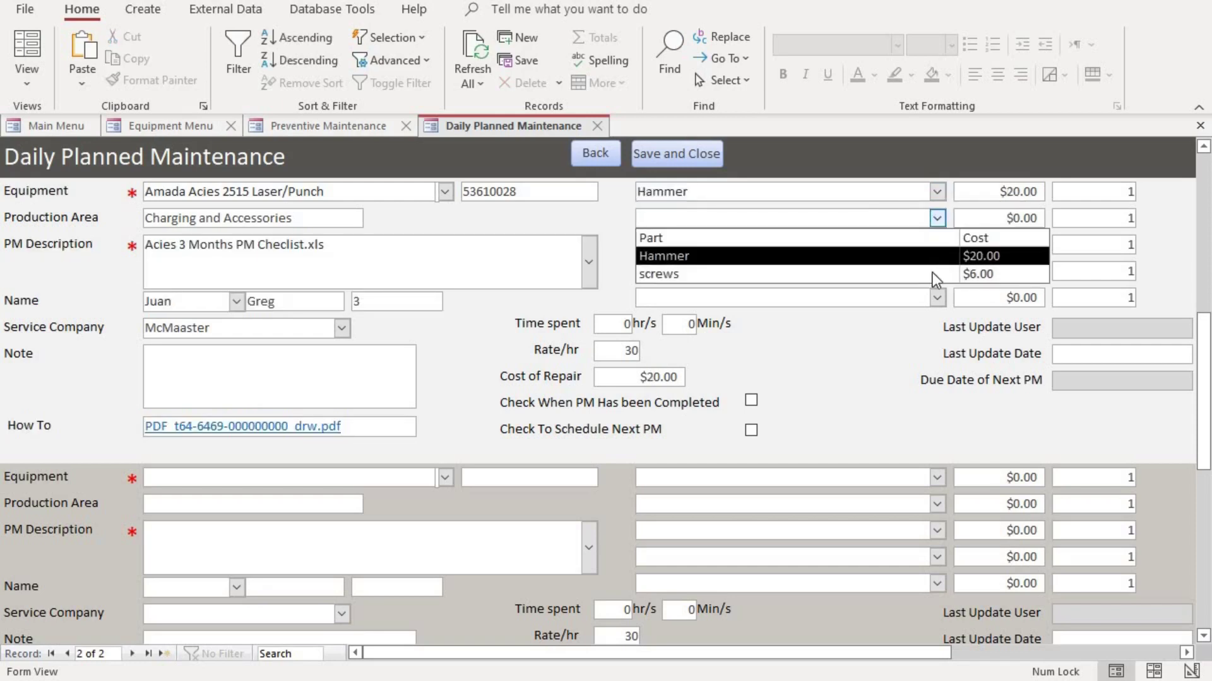
pyautogui.click(946, 274)
pyautogui.click(937, 244)
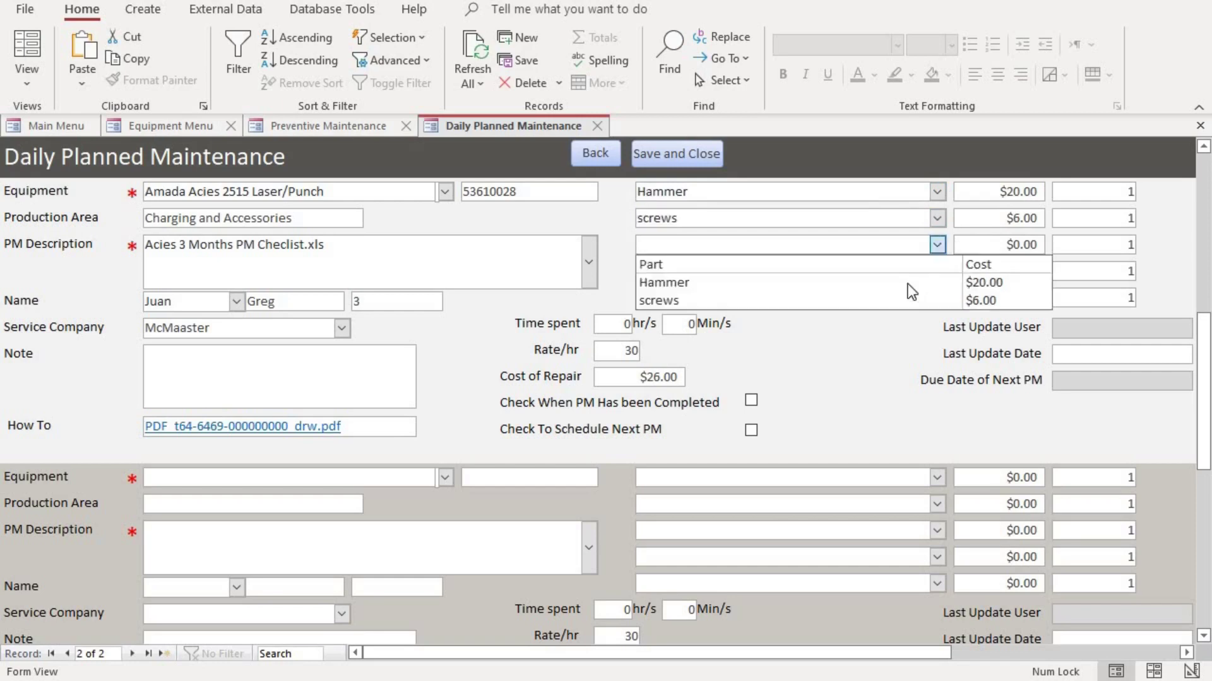
pyautogui.click(921, 282)
pyautogui.click(937, 271)
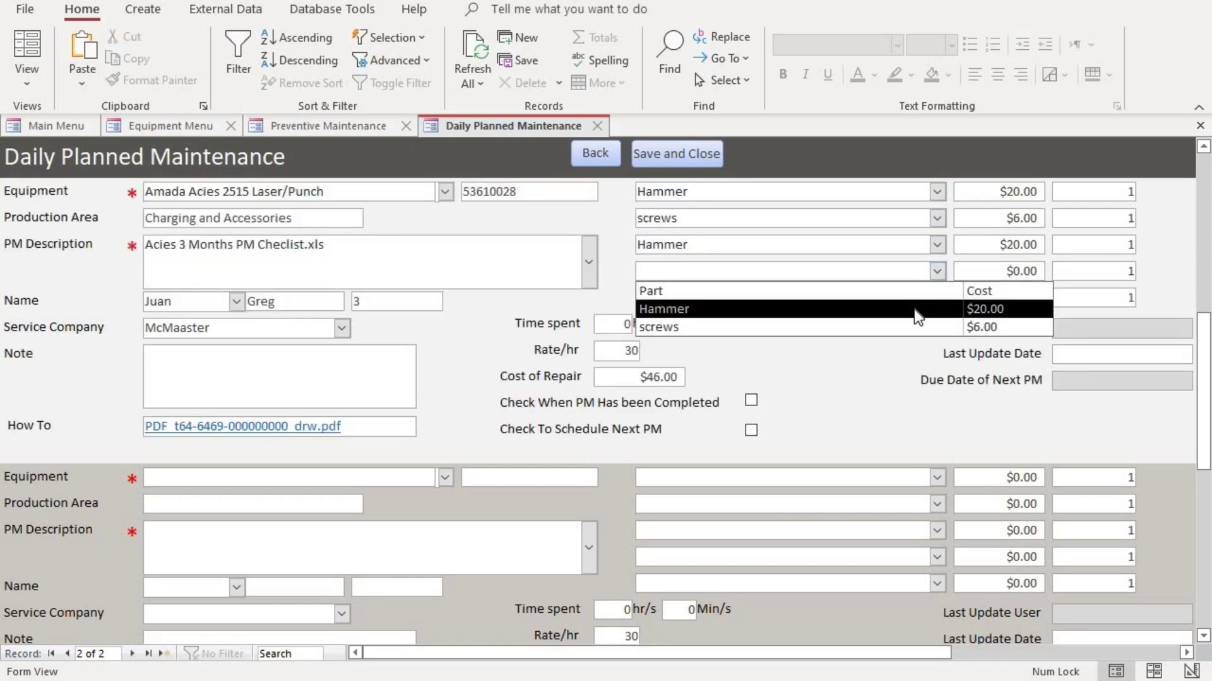
pyautogui.click(914, 309)
pyautogui.click(936, 298)
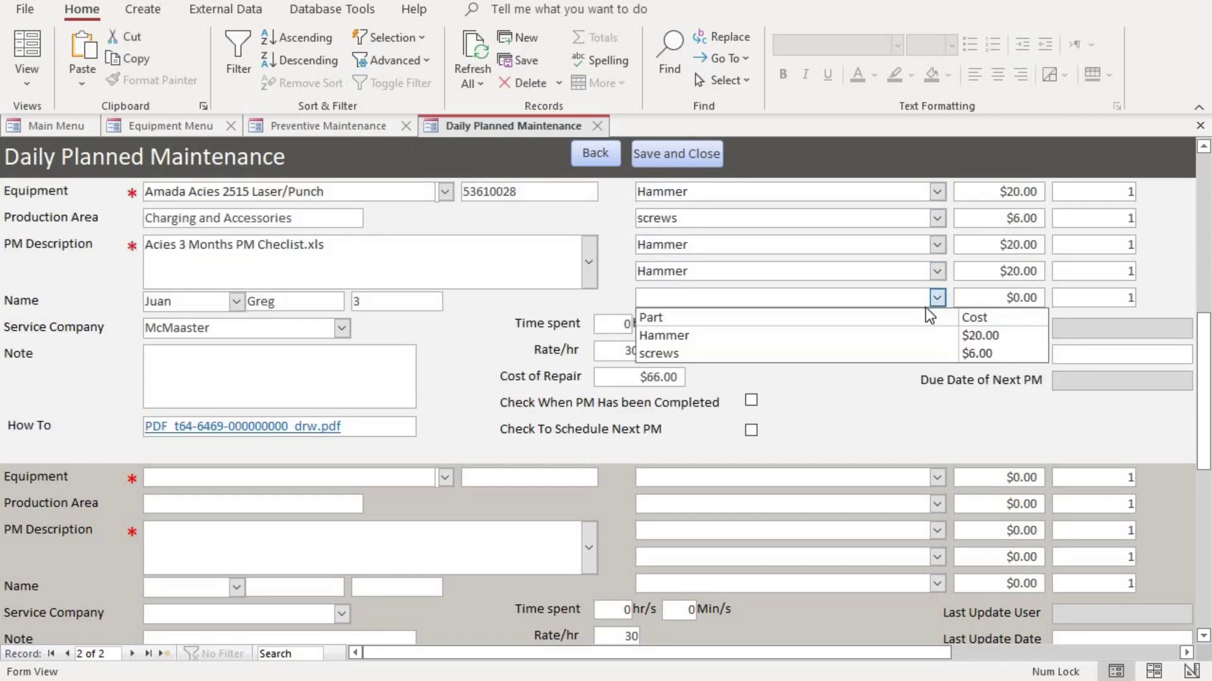
pyautogui.click(900, 336)
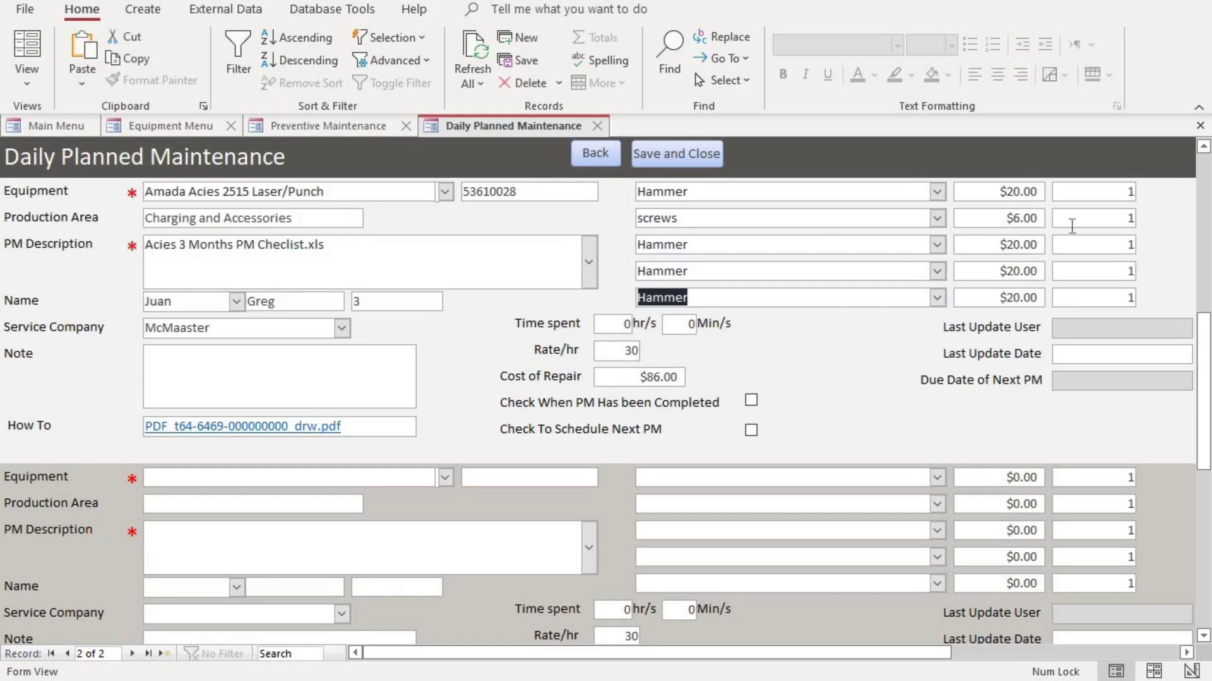
# Enter 2 hours in Time spent so Cost of Repair recalculates to $146.00
pyautogui.doubleClick(1108, 192)
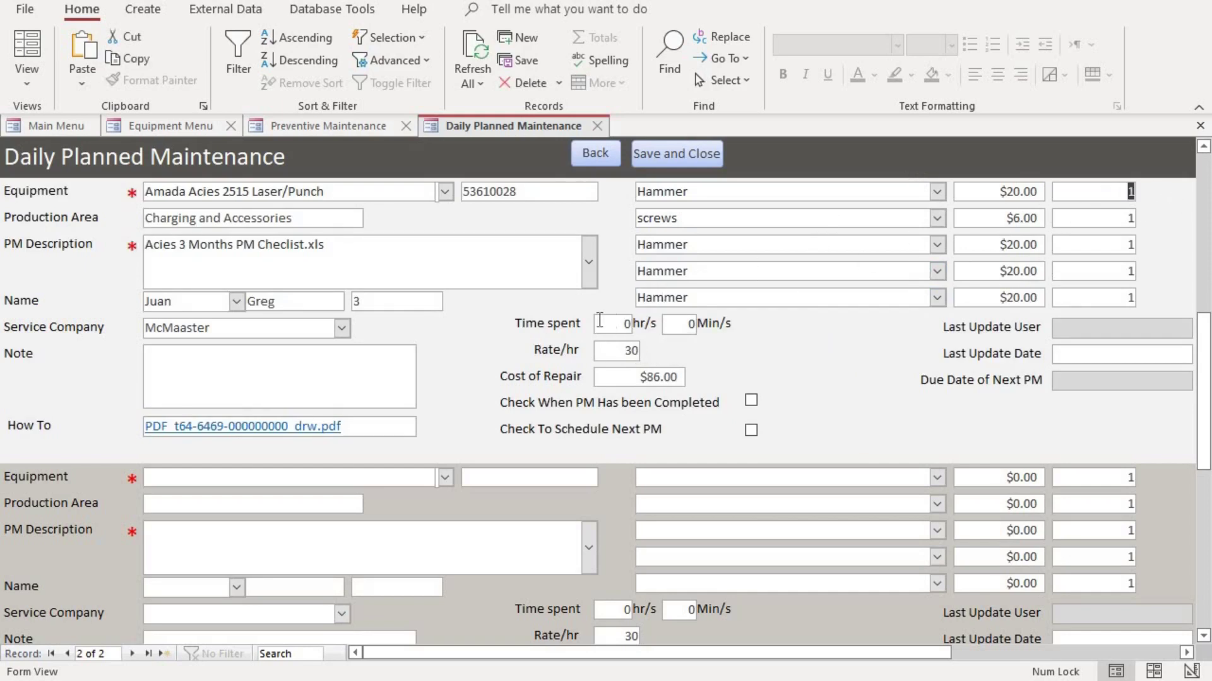
pyautogui.press('Tab')
pyautogui.write('2')
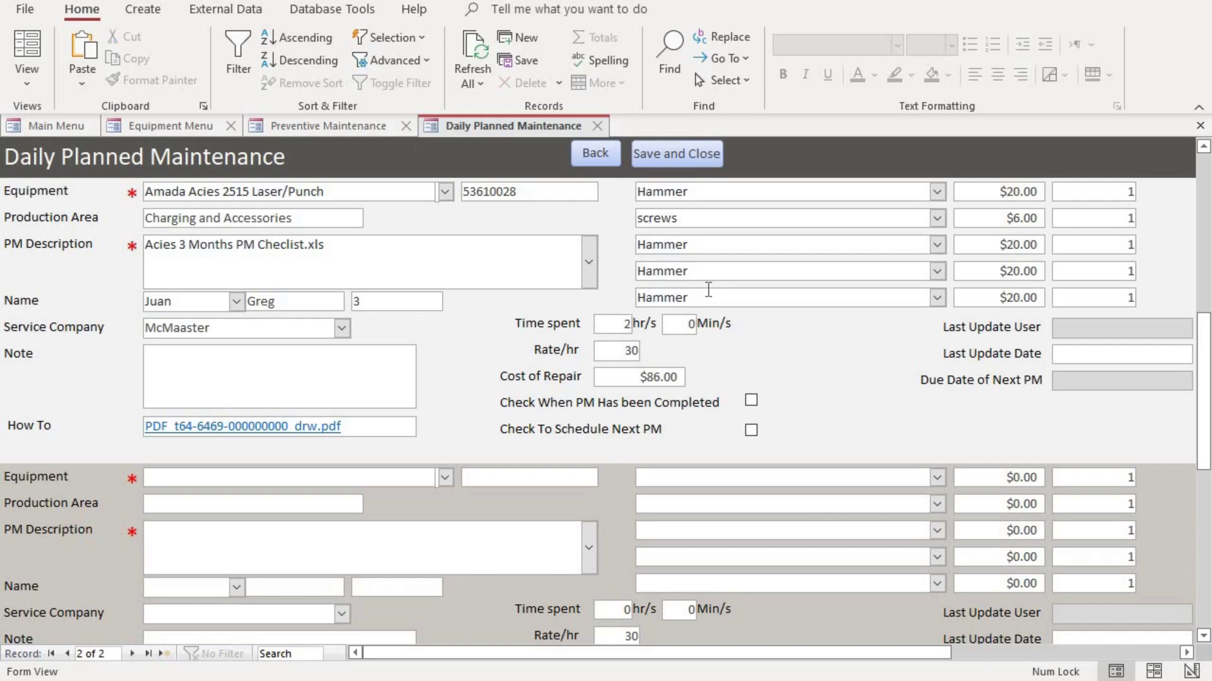
pyautogui.click(620, 351)
pyautogui.click(290, 124)
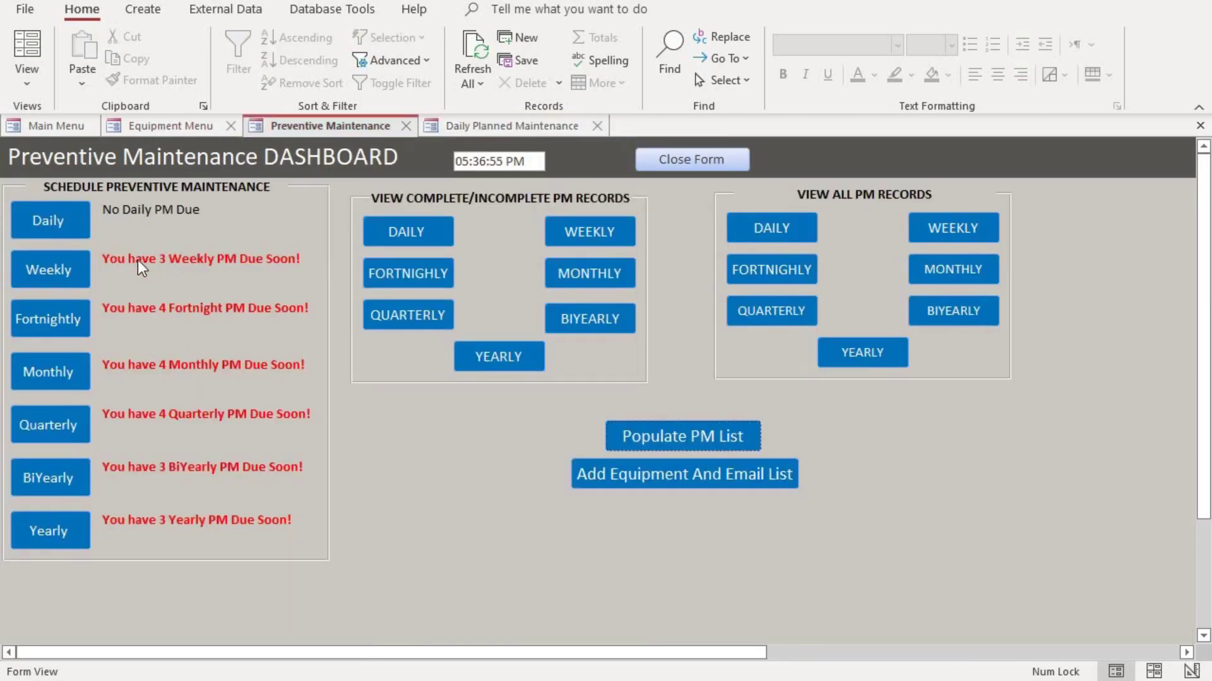
pyautogui.click(484, 128)
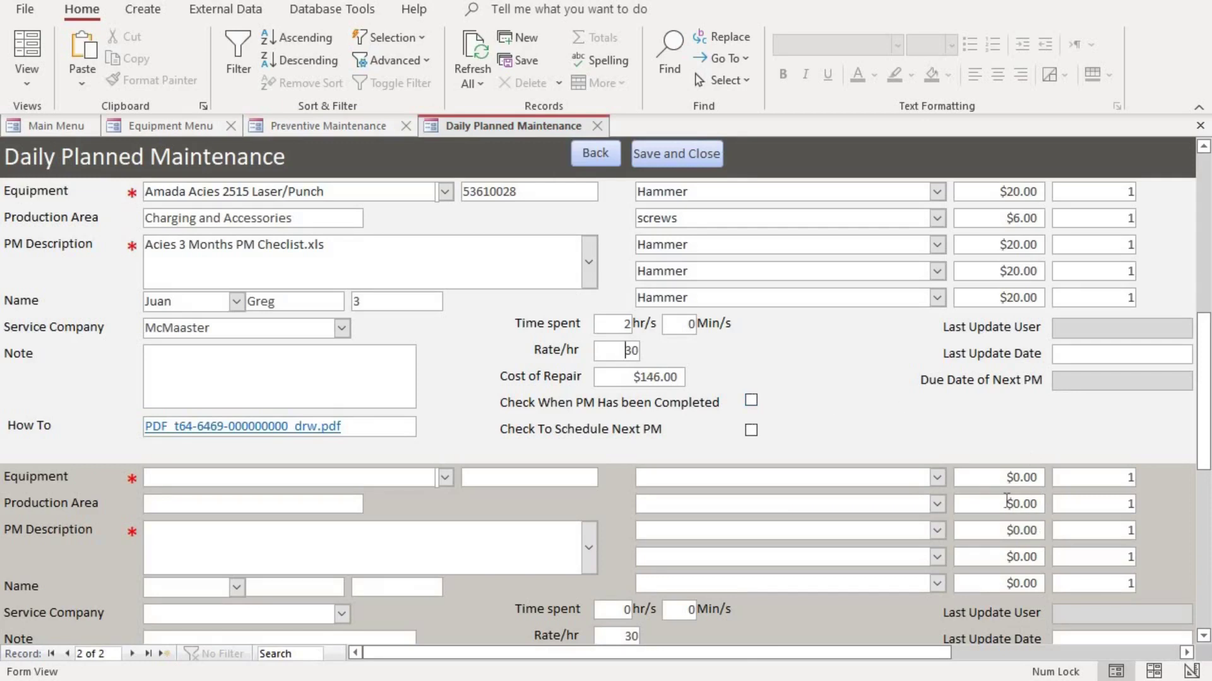
# Scroll right and pick July 3, 2022 from the Last Update Date calendar
pyautogui.moveTo(900, 652); pyautogui.dragTo(948, 649)
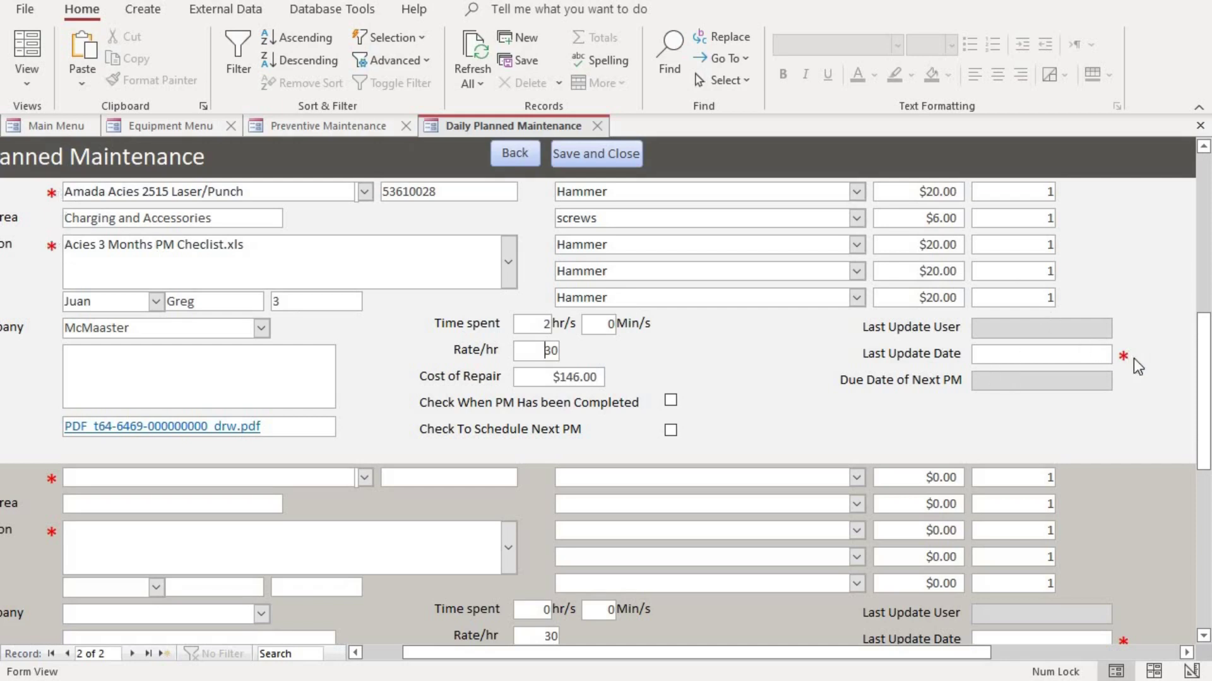
pyautogui.click(1041, 355)
pyautogui.click(1123, 353)
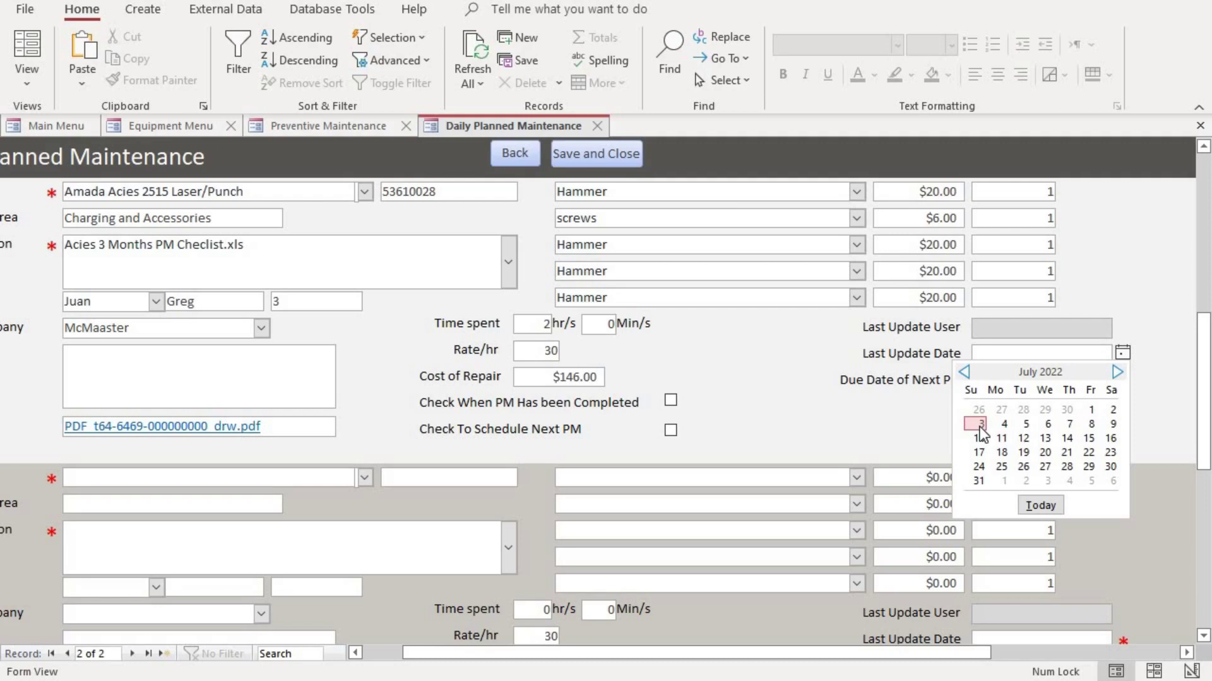
pyautogui.click(979, 424)
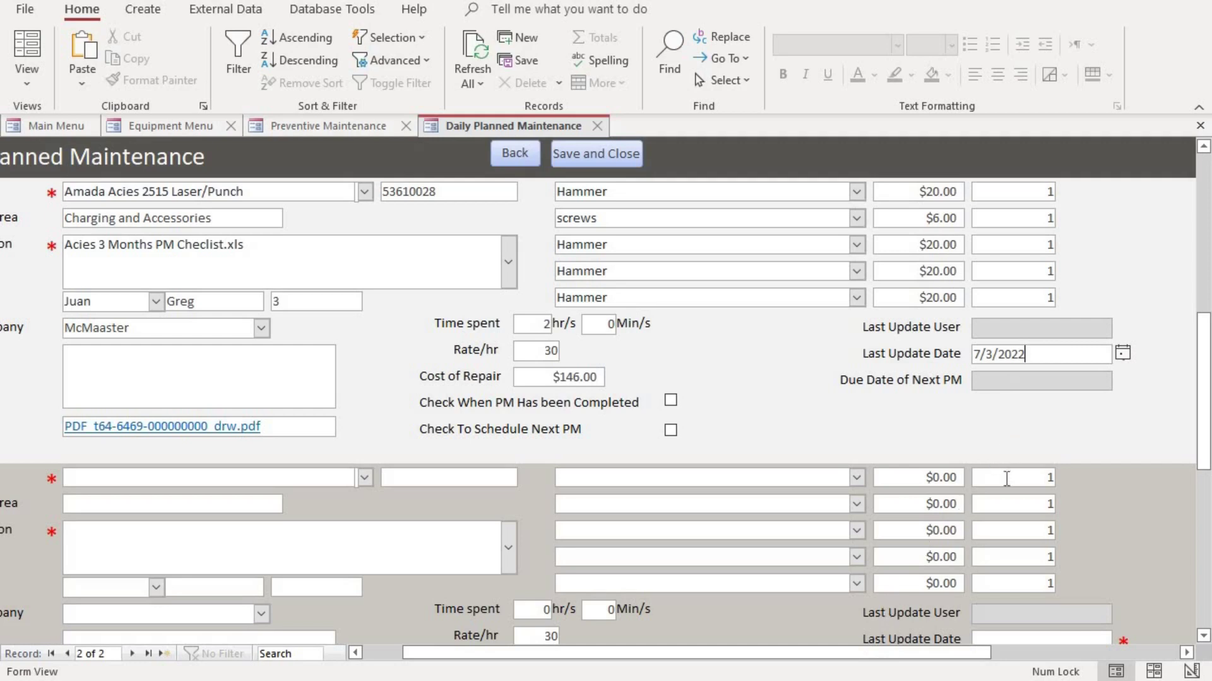
# Enter 7/4/2022 as the Amada record's Due Date of Next PM and commit it
pyautogui.click(1009, 380)
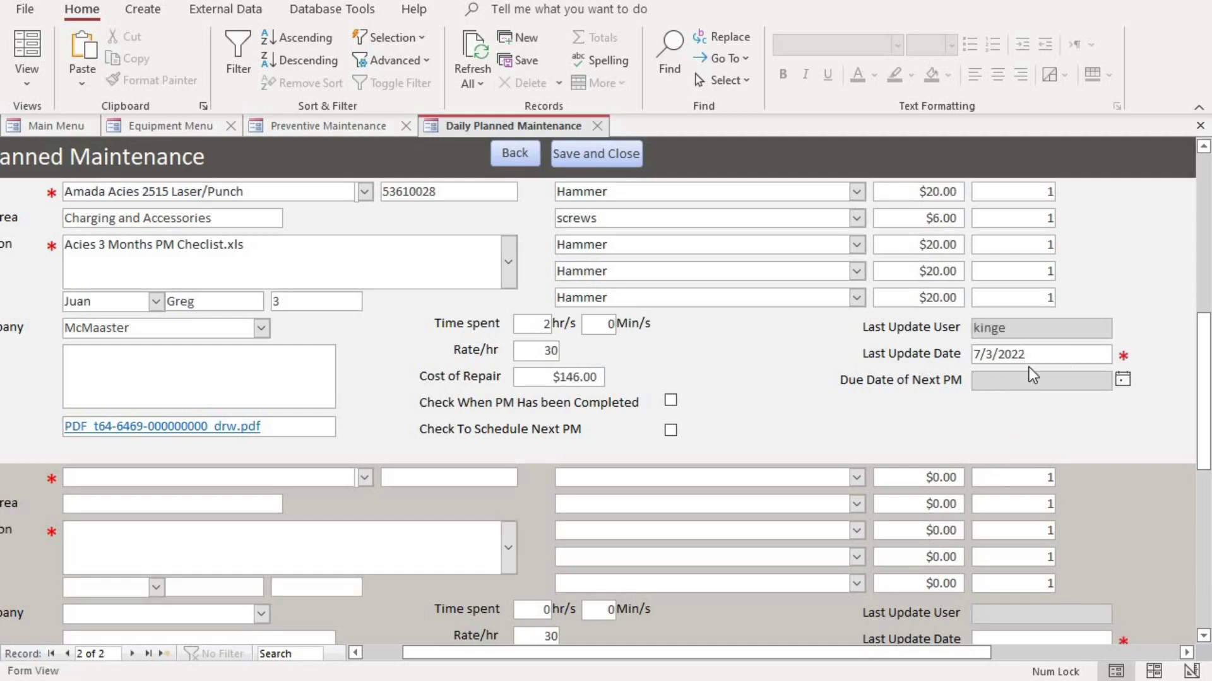
pyautogui.click(1024, 354)
pyautogui.click(995, 379)
pyautogui.write('7/4/2022')
pyautogui.click(1058, 361)
pyautogui.click(1051, 384)
pyautogui.click(1007, 329)
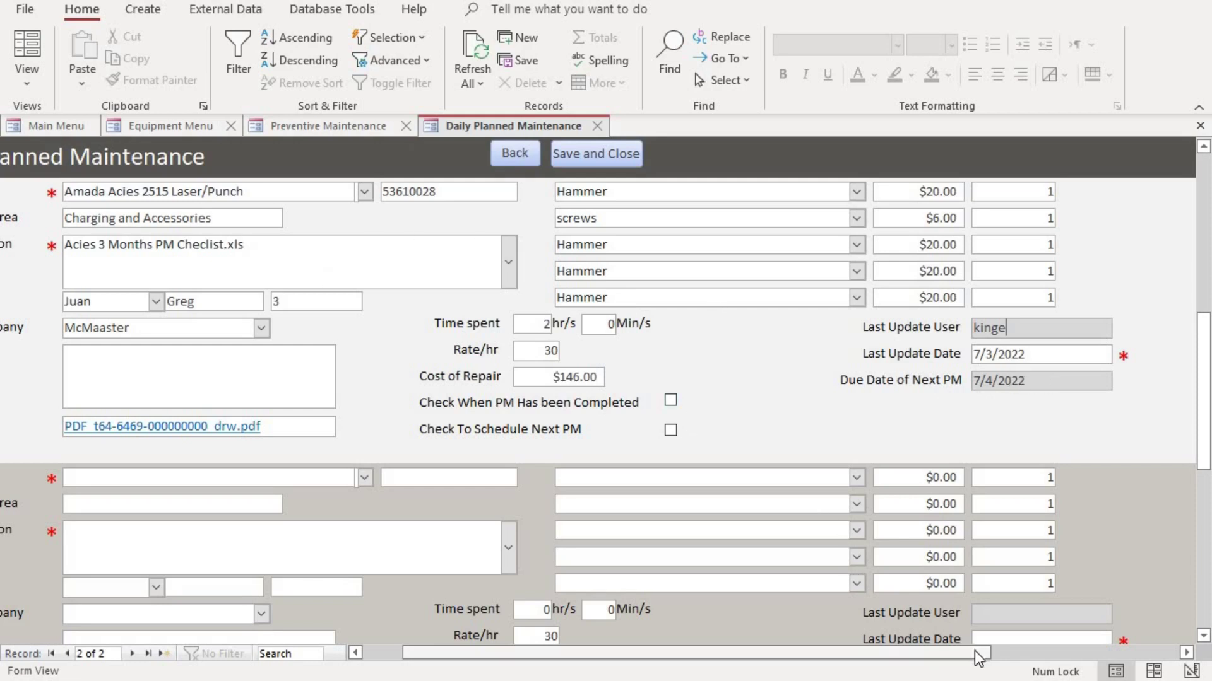
pyautogui.moveTo(974, 650); pyautogui.dragTo(737, 634)
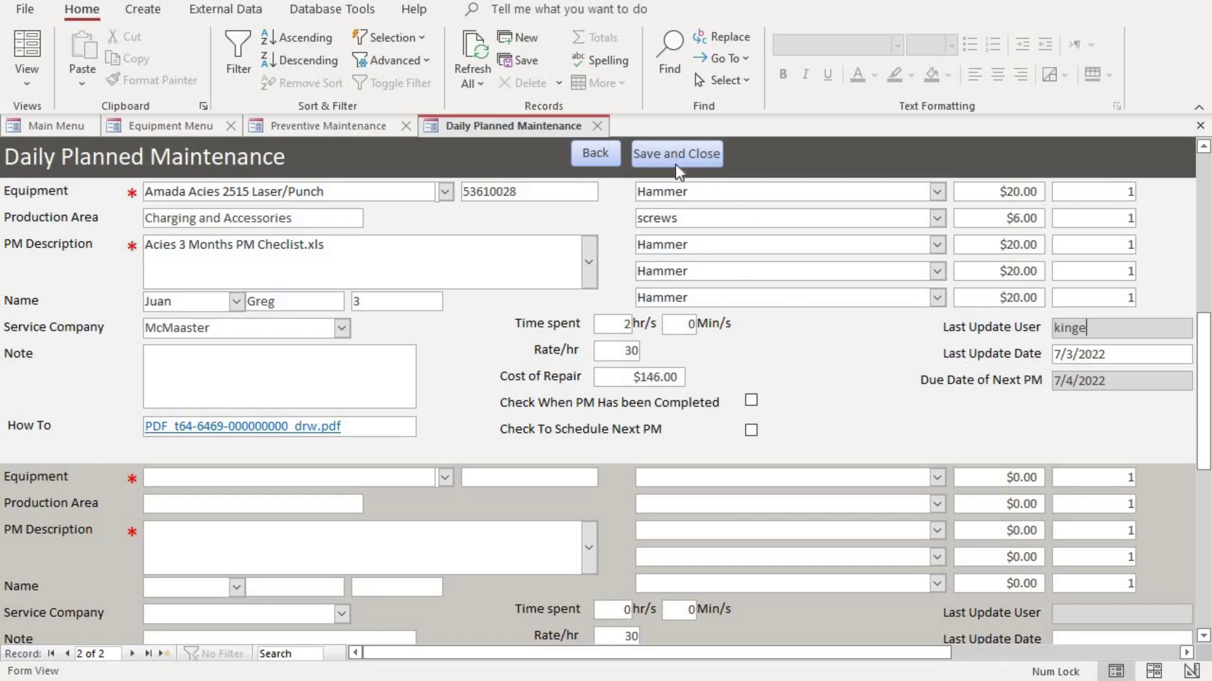
# Save and close the daily PM record, then reload the Preventive Maintenance dashboard from the Main Menu
pyautogui.click(661, 153)
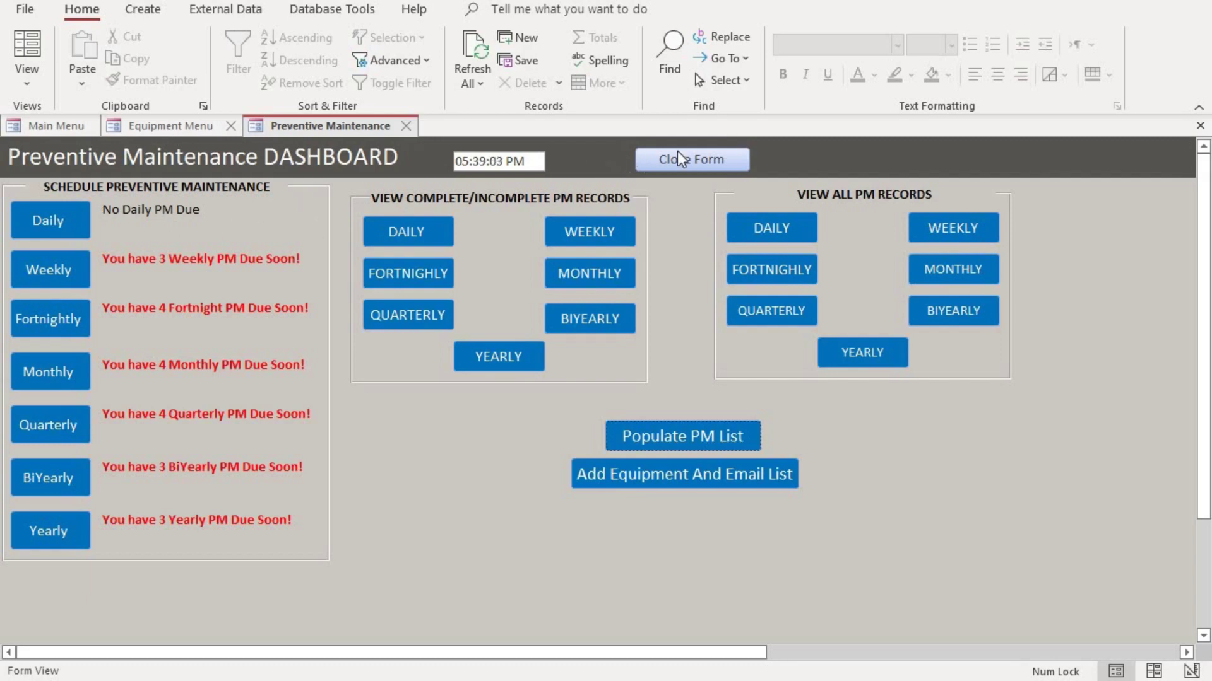
pyautogui.click(697, 158)
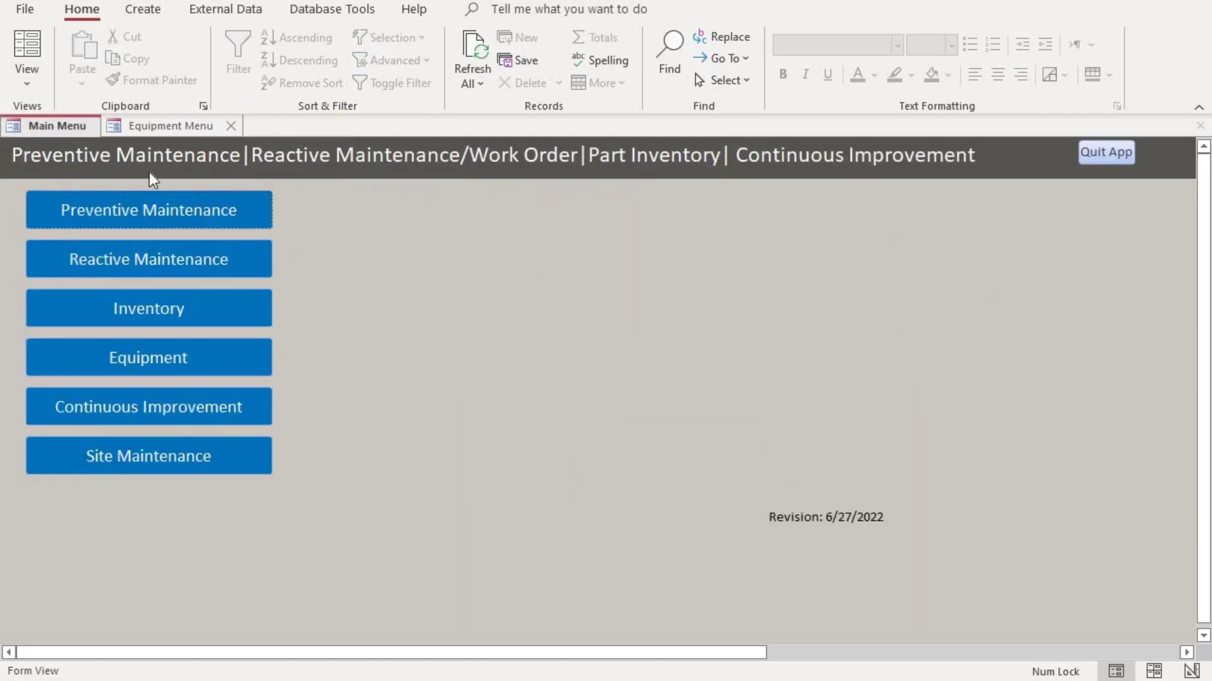
pyautogui.click(102, 218)
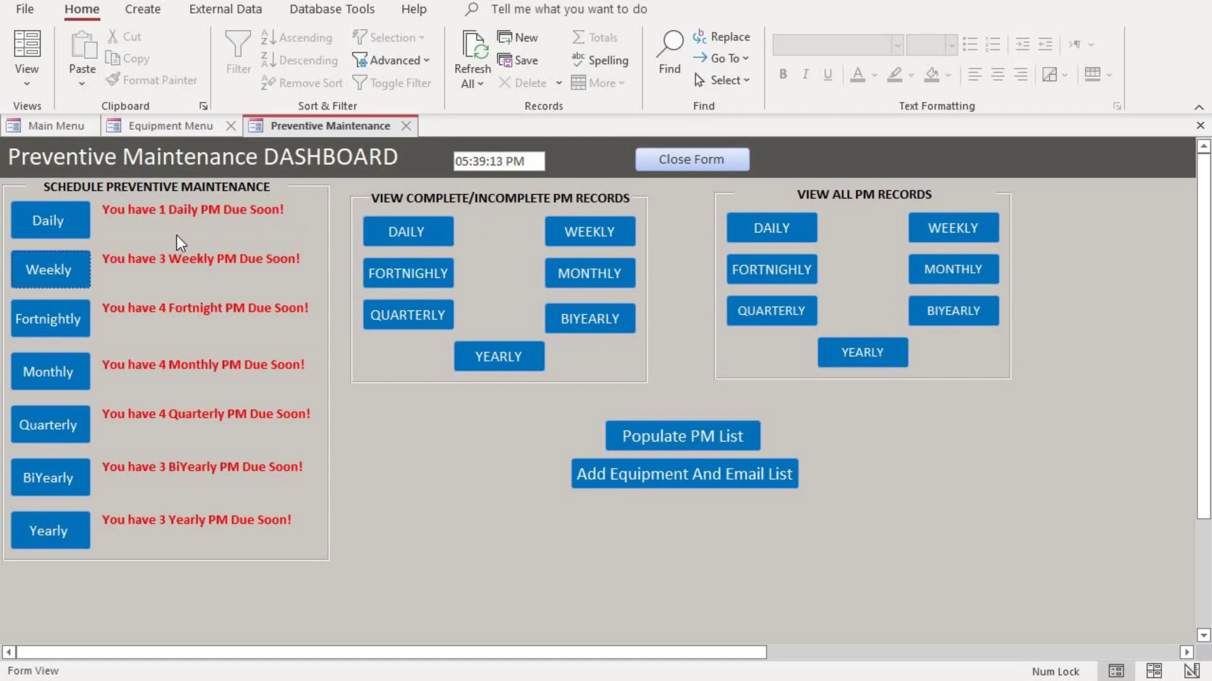
pyautogui.click(62, 230)
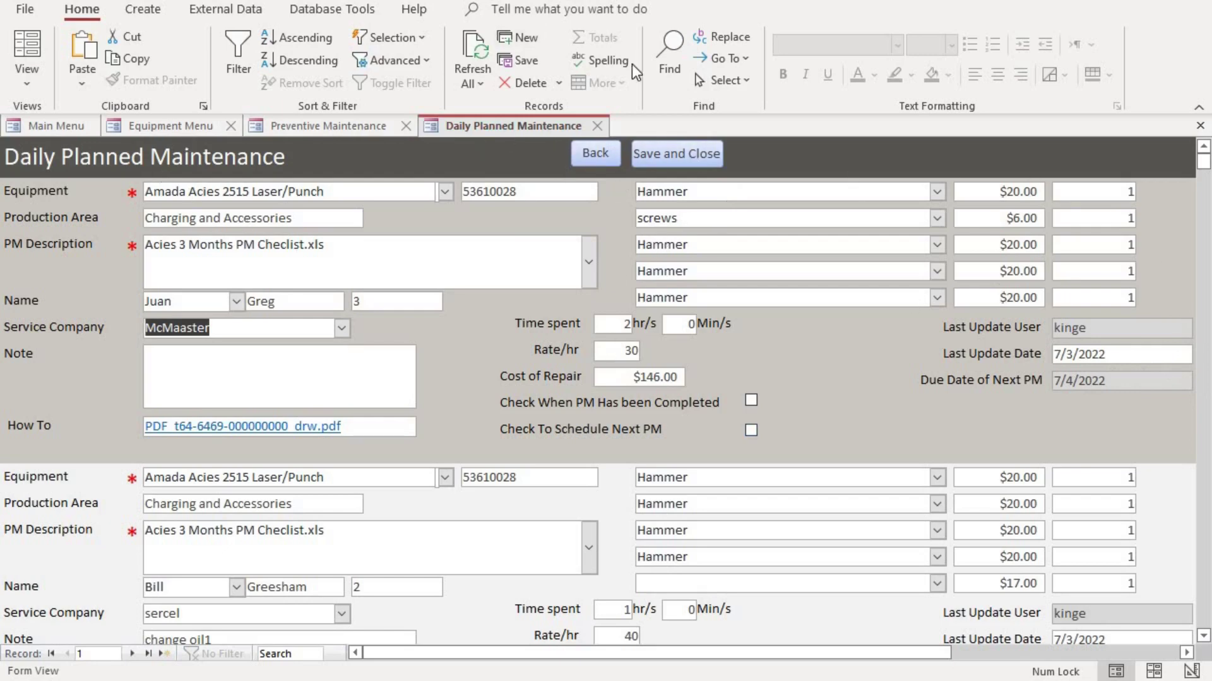
pyautogui.click(688, 157)
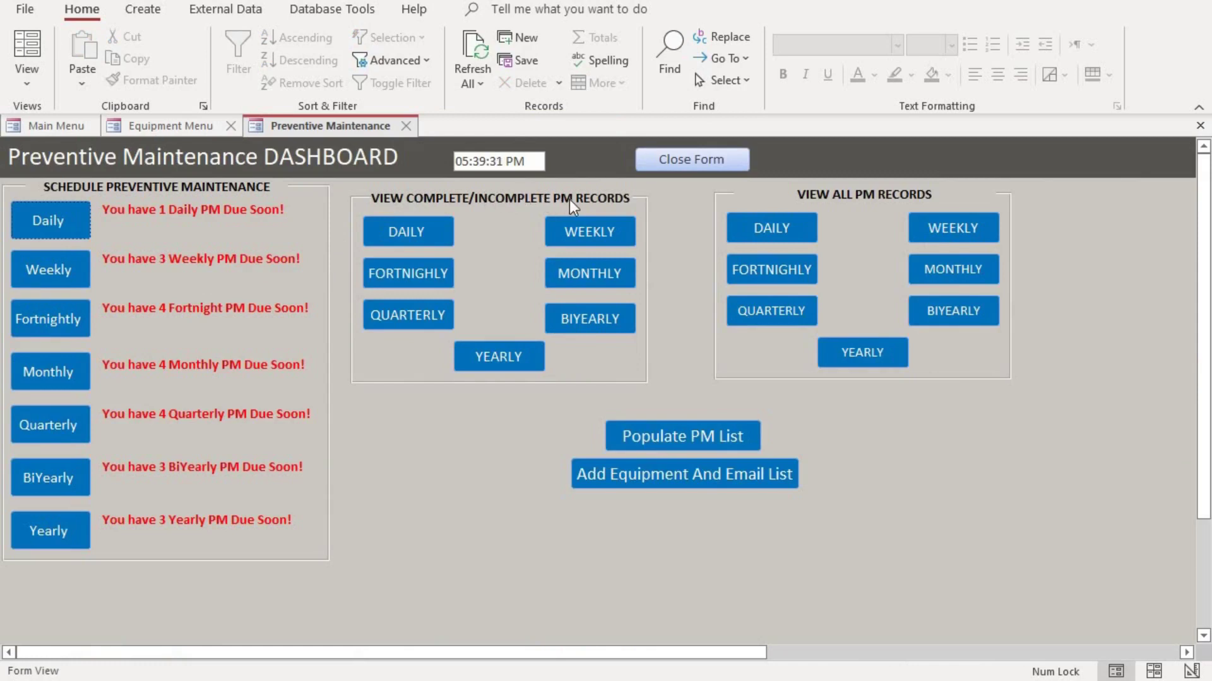
pyautogui.click(439, 242)
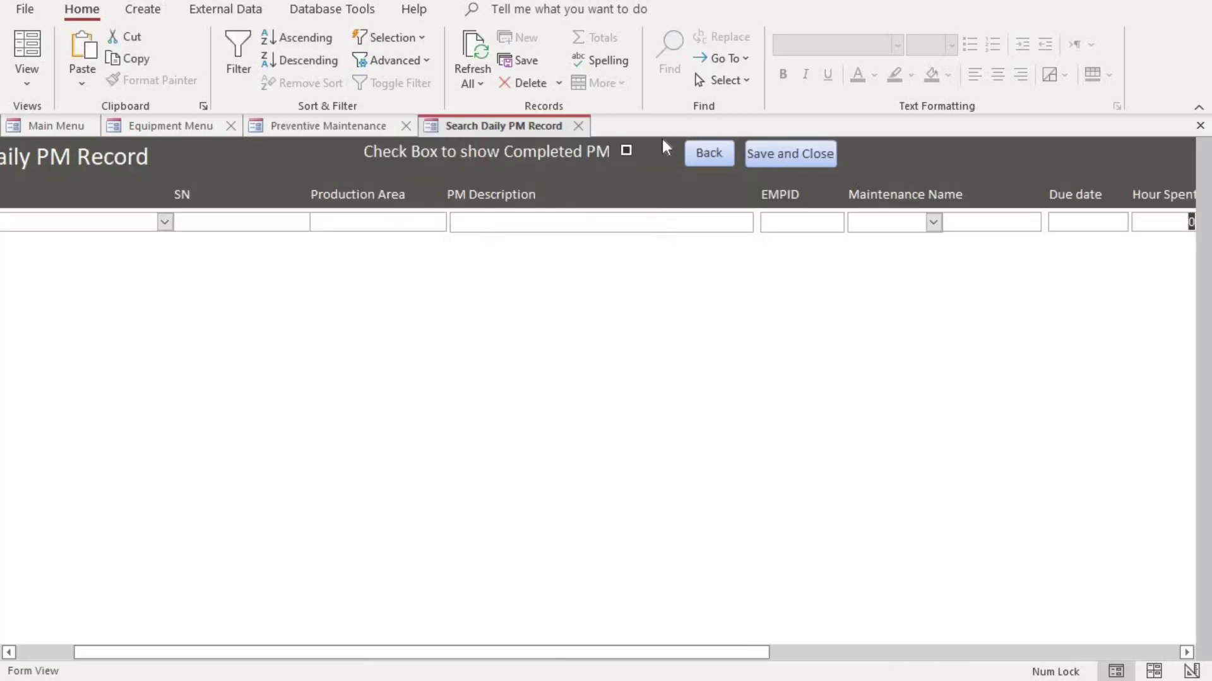
pyautogui.click(626, 150)
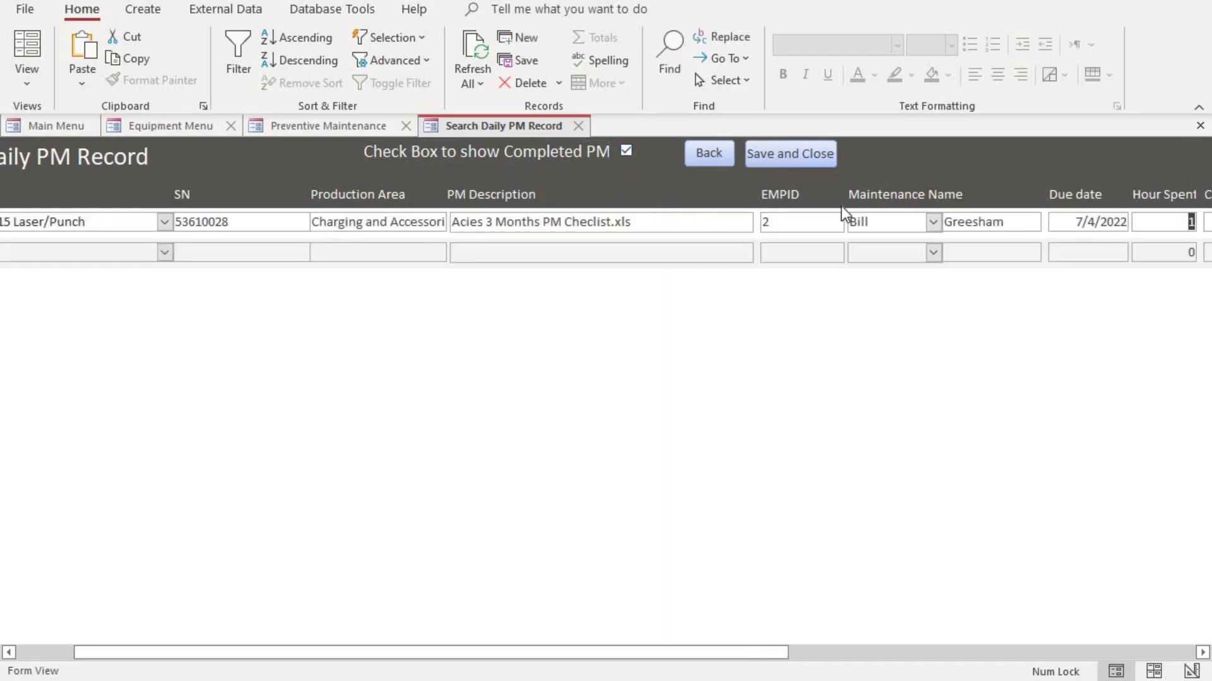
pyautogui.click(626, 151)
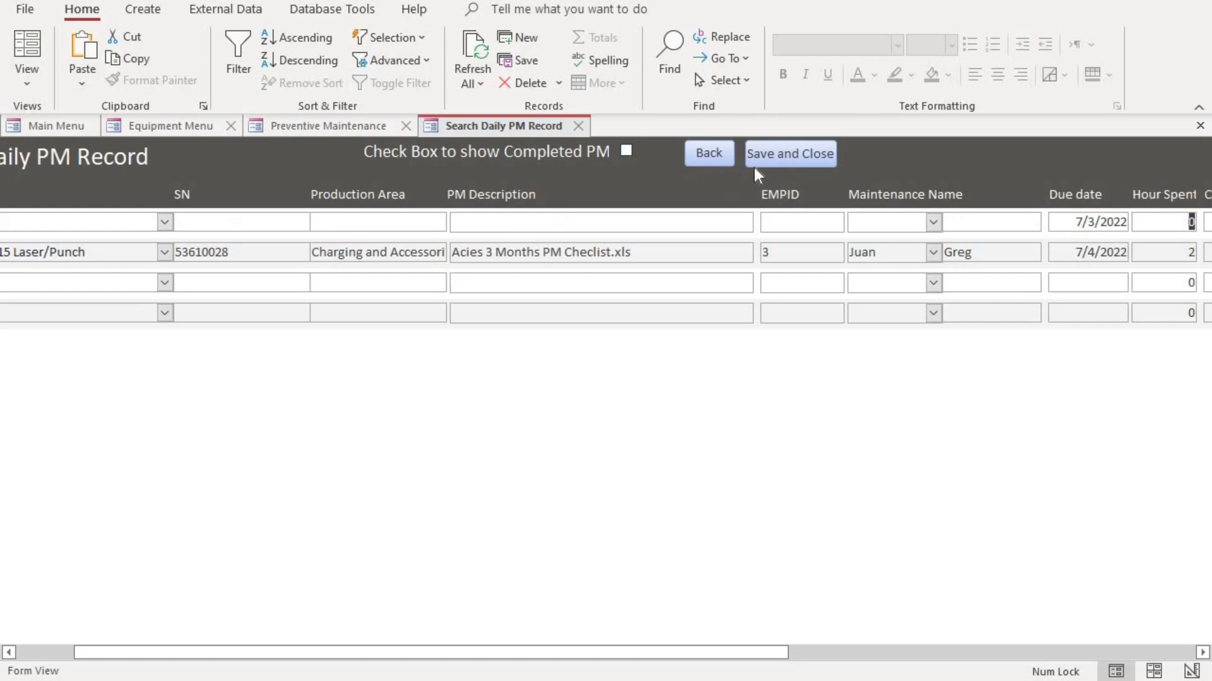
pyautogui.click(782, 158)
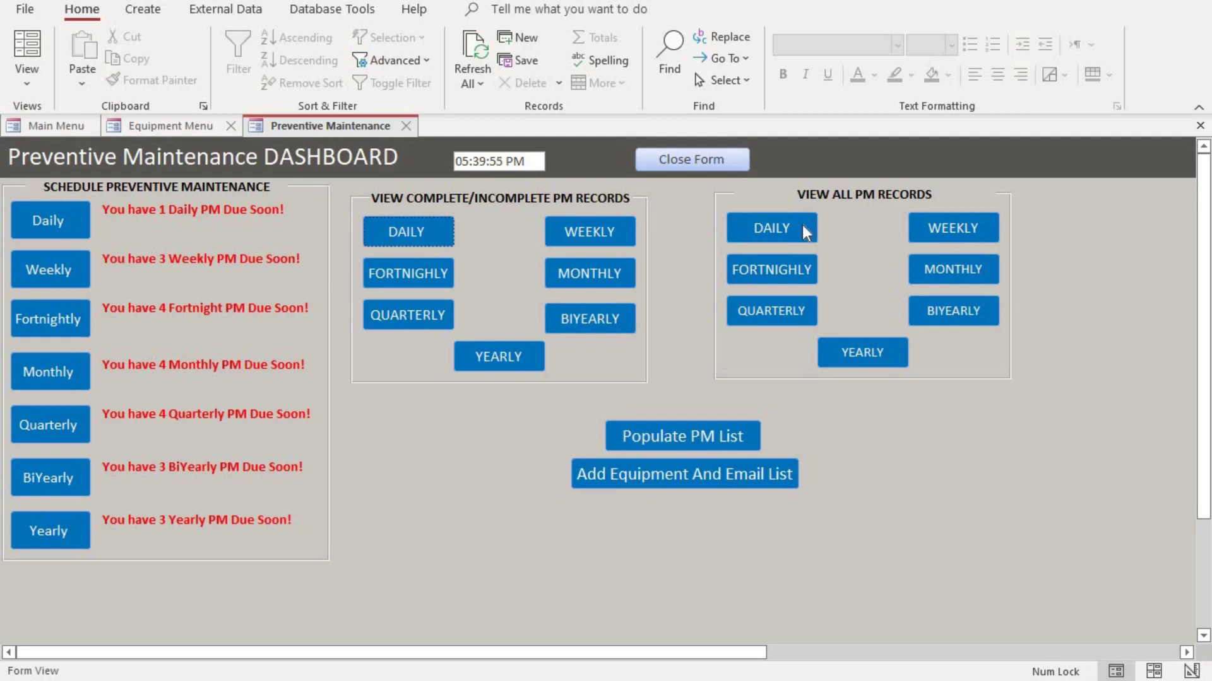
pyautogui.click(802, 225)
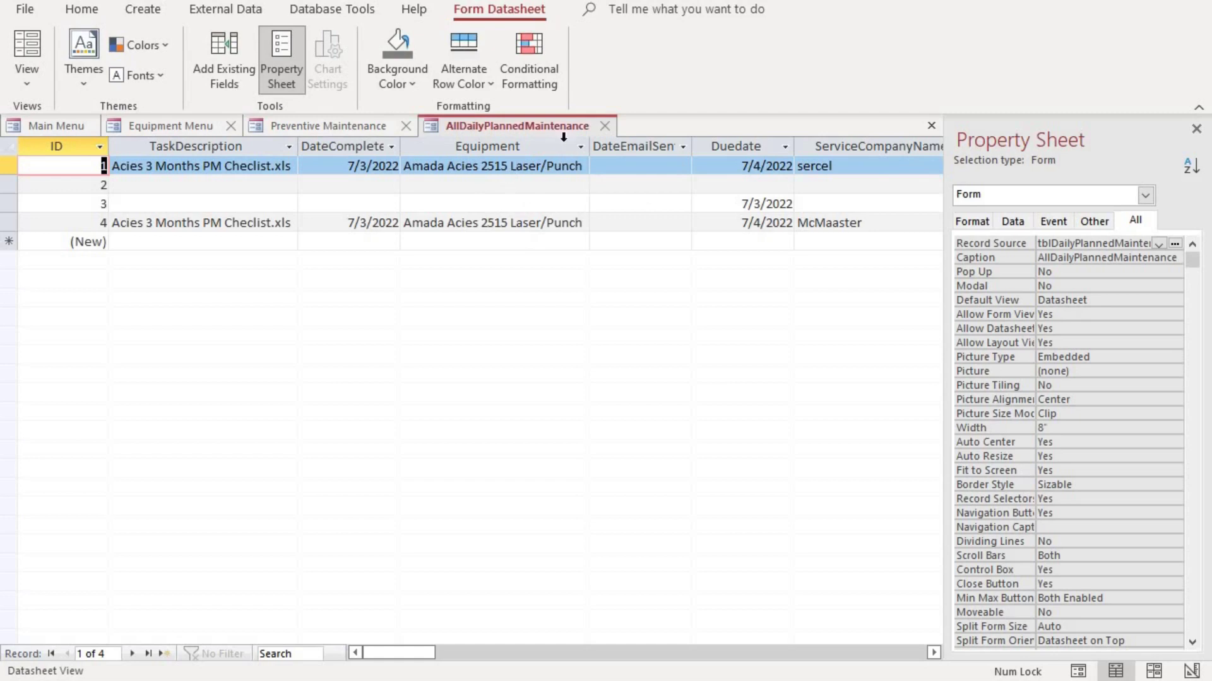
pyautogui.click(607, 127)
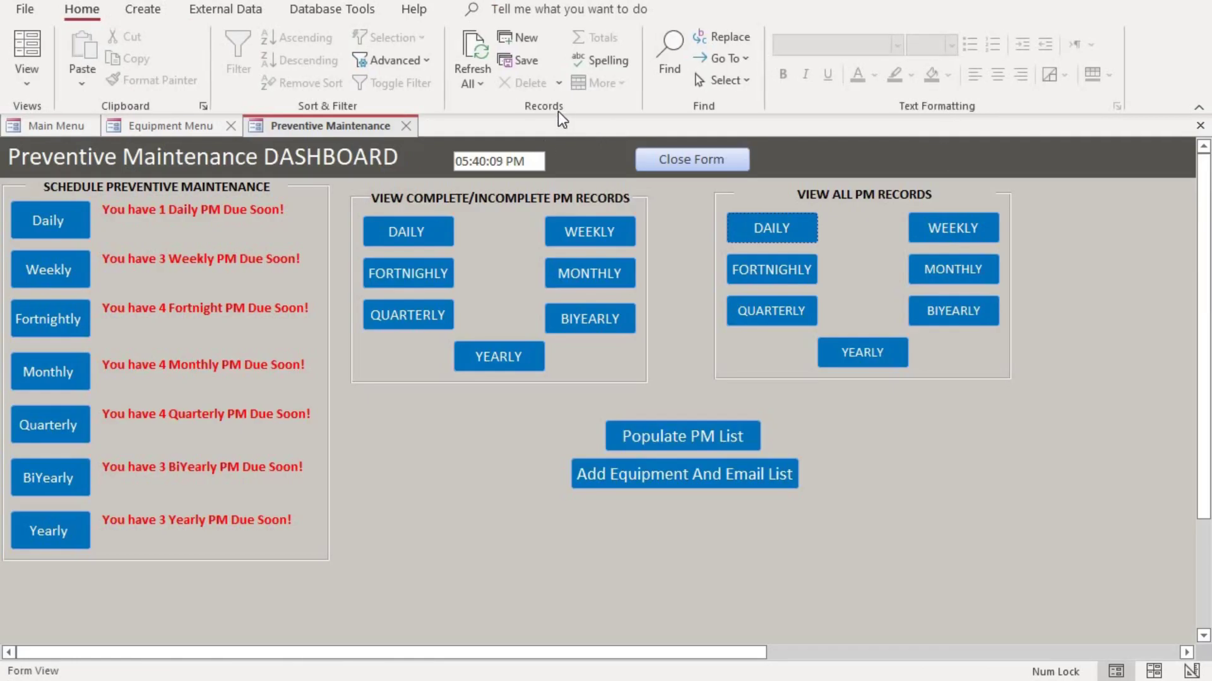